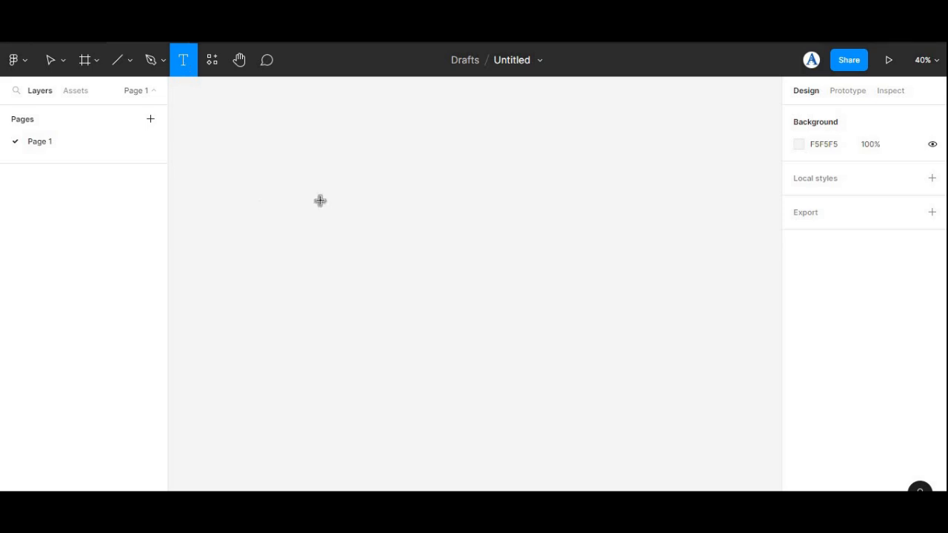
Add the text "UX DESIGNER" to the canvas and format it in Bold at size 80.
left_click(418, 225)
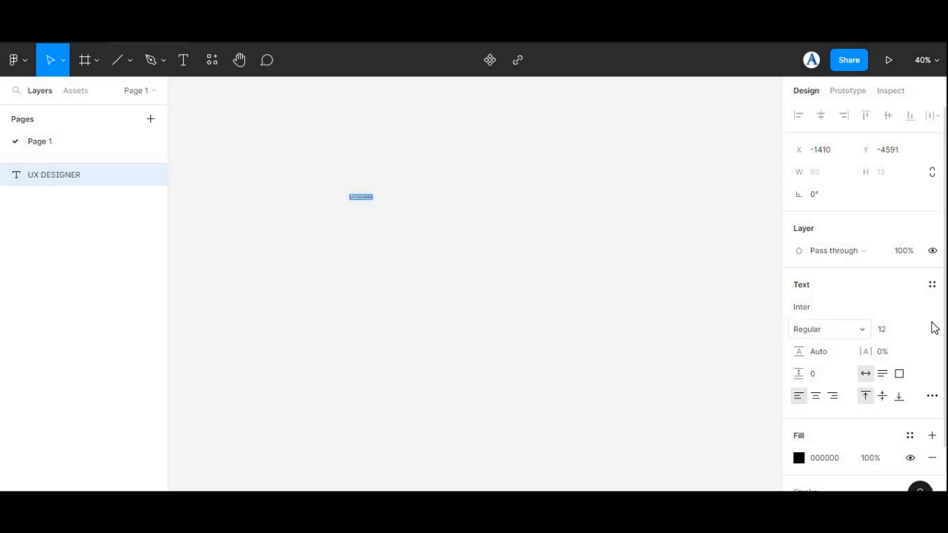
left_click(896, 337)
type("8")
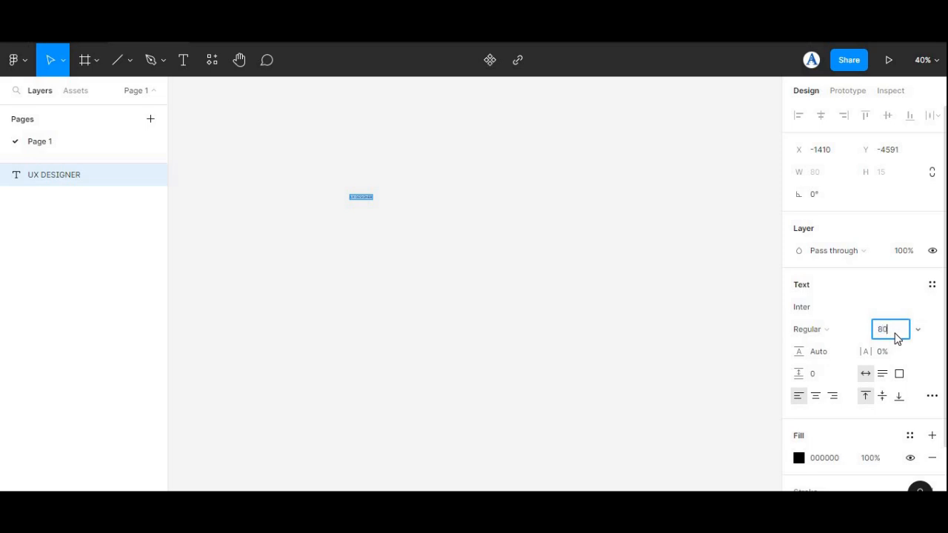
type("0")
key("Return")
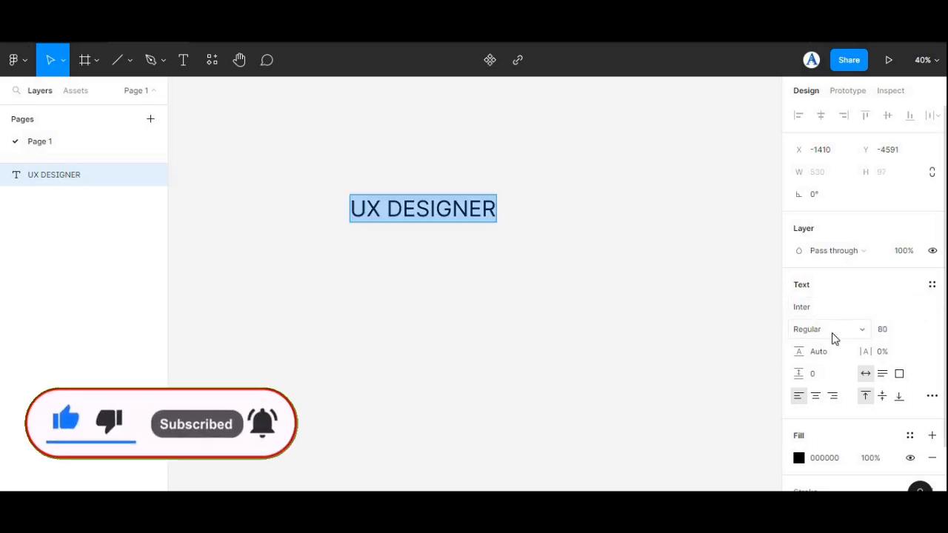
left_click(832, 339)
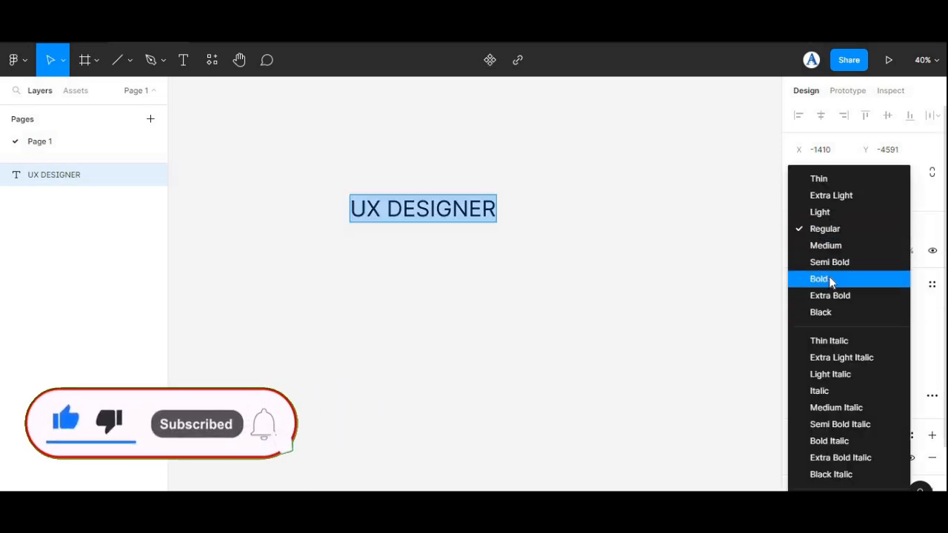
left_click(829, 278)
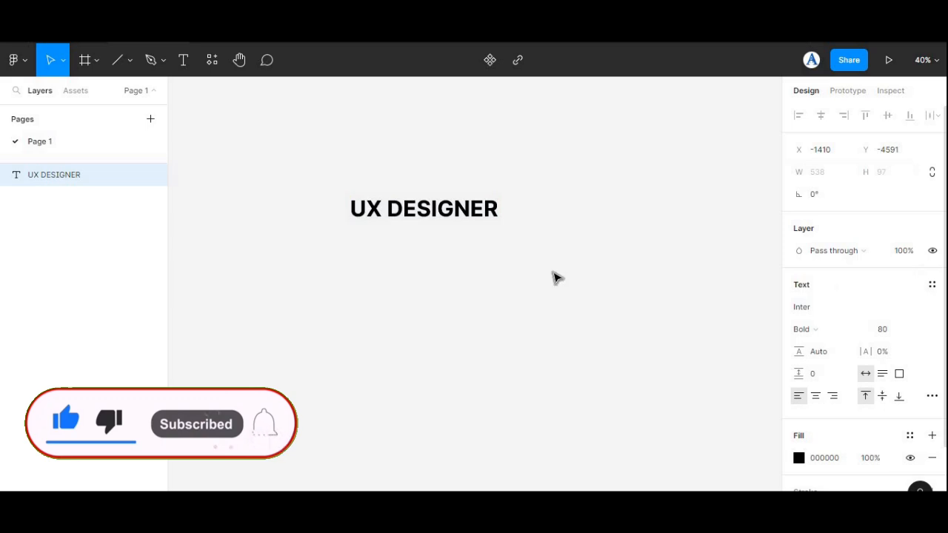
Change the fill colour of the UX DESIGNER text to red E00707.
left_click(799, 458)
mouse_move(762, 219)
left_mouse_down()
mouse_move(771, 205)
mouse_move(775, 212)
mouse_move(778, 194)
left_mouse_up()
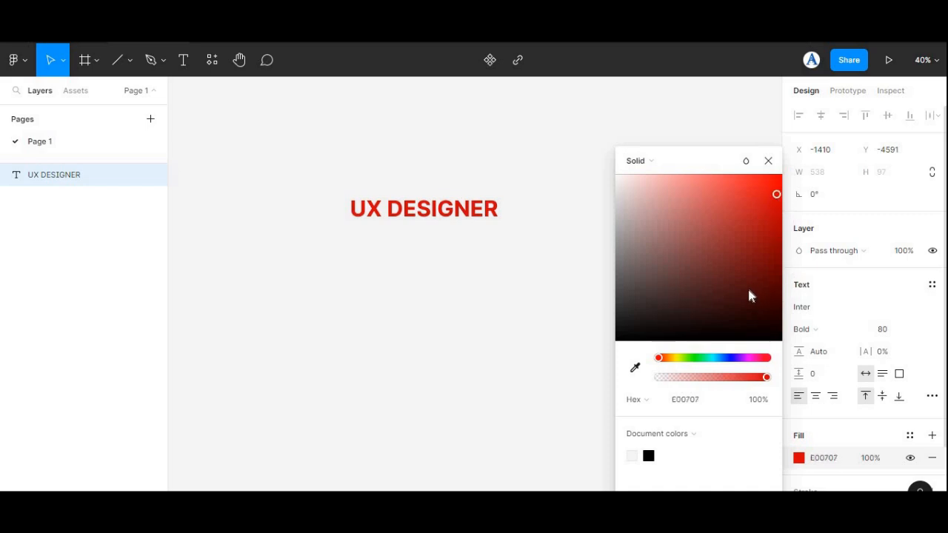
left_click(514, 323)
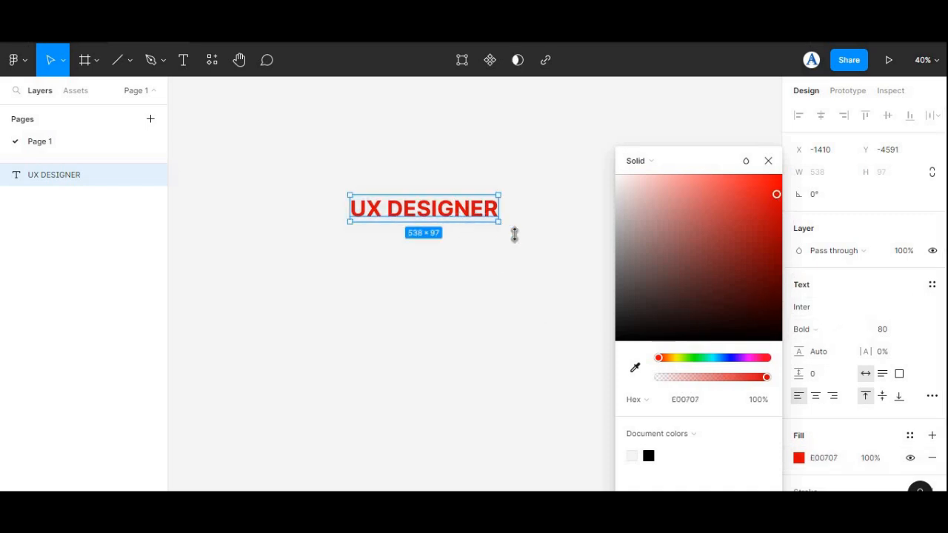
Set the letter spacing of the UX DESIGNER text to 10%.
left_click(479, 207)
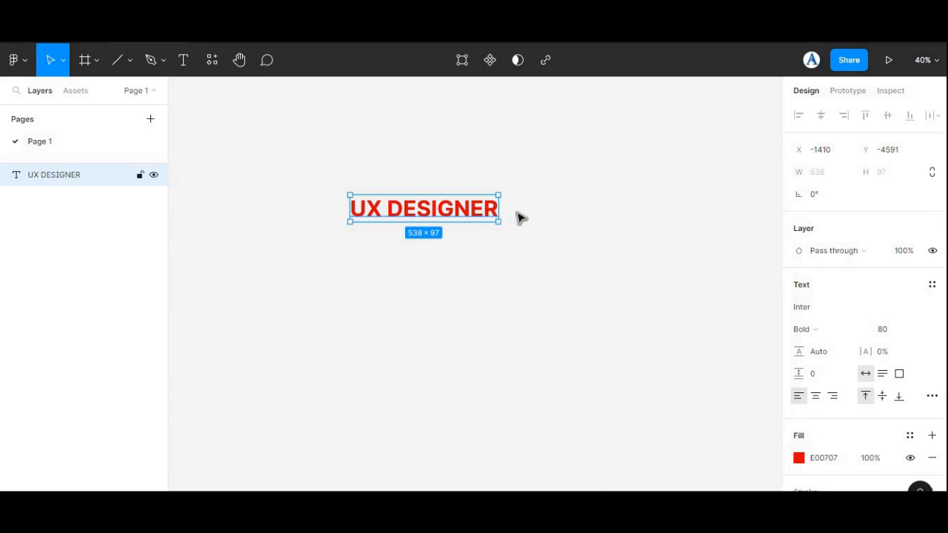
left_click(882, 353)
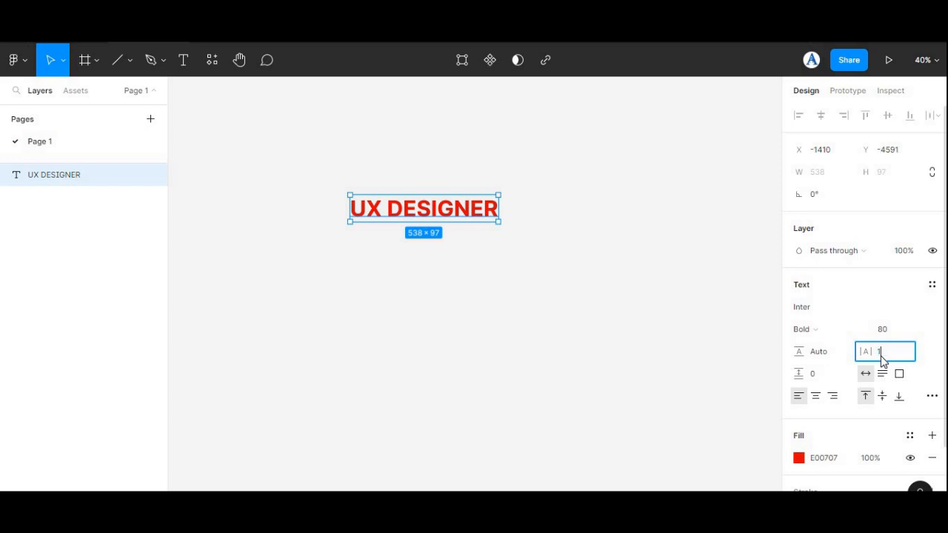
key("Return")
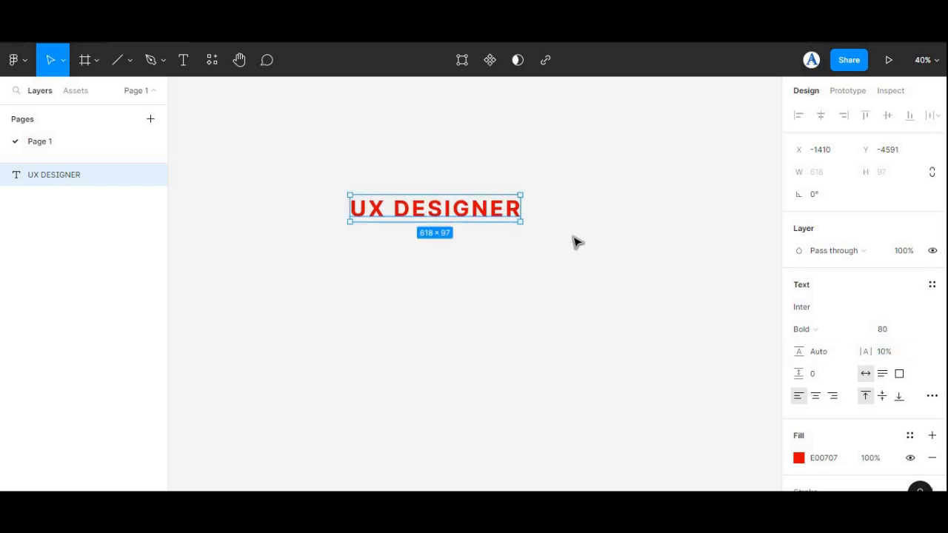
left_click(446, 242)
left_click(466, 199)
Draw a rectangle about 718 by 144 that covers the whole UX DESIGNER text with a small margin around it.
left_click(129, 67)
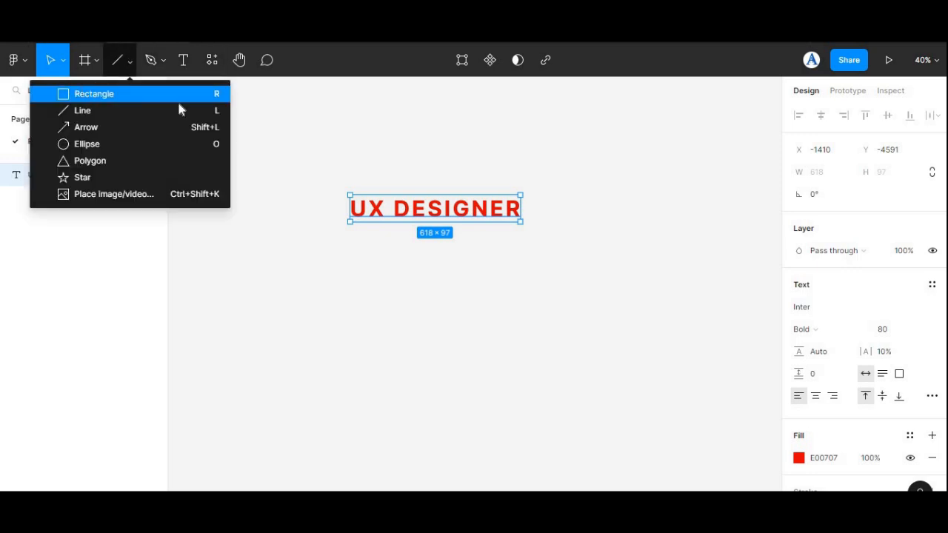
left_click(89, 93)
left_click_drag(340, 195, 532, 235)
left_click_drag(447, 222, 446, 216)
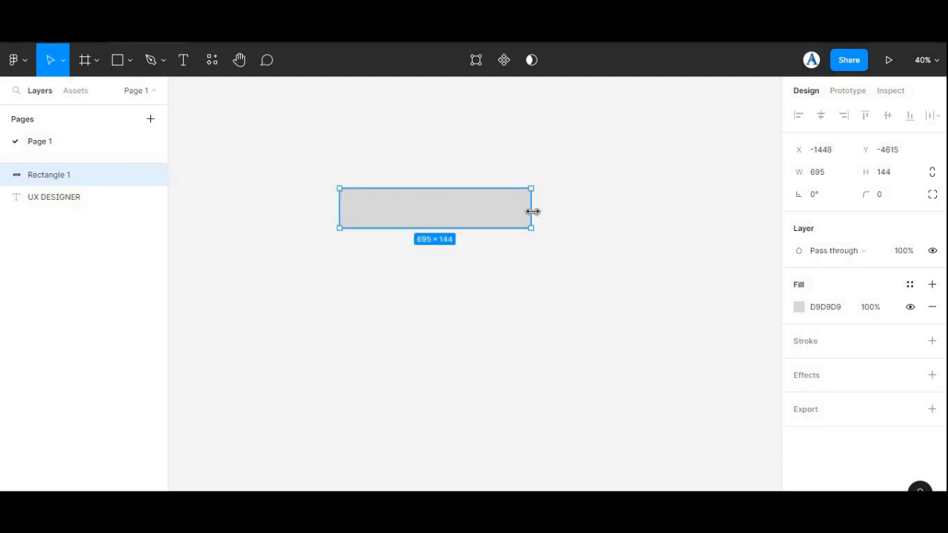
left_click_drag(532, 212, 538, 212)
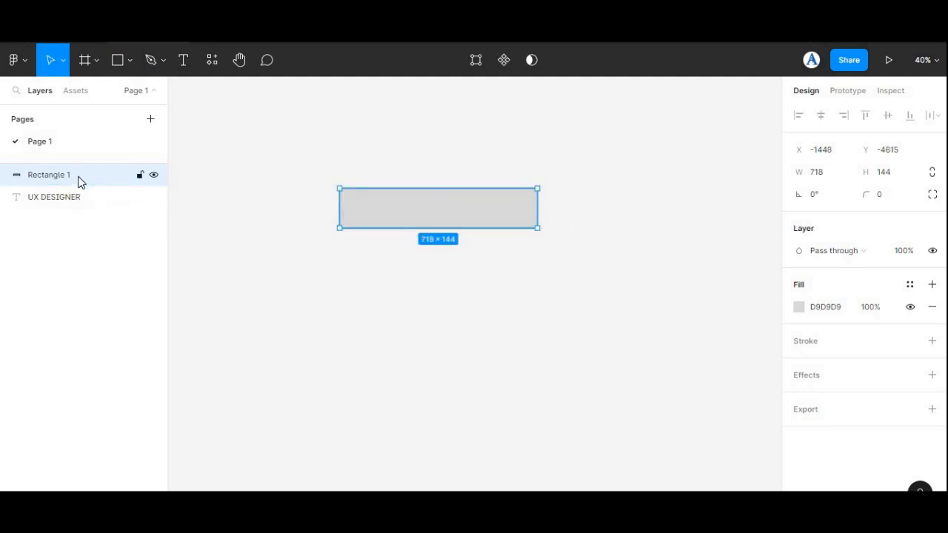
Send the rectangle behind the text and trim its left edge to the start of the U, making it 680 wide.
left_click_drag(41, 173, 463, 210)
right_click(474, 222)
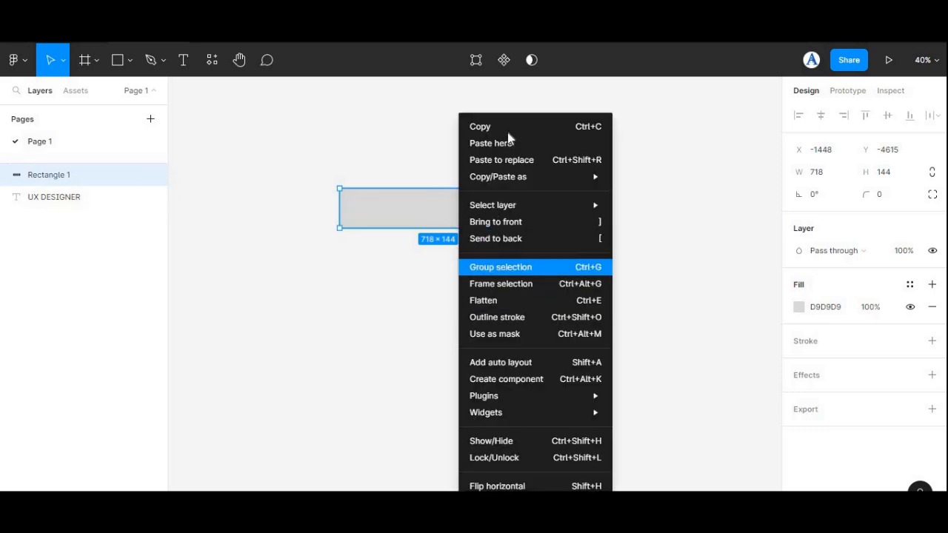
left_click(510, 239)
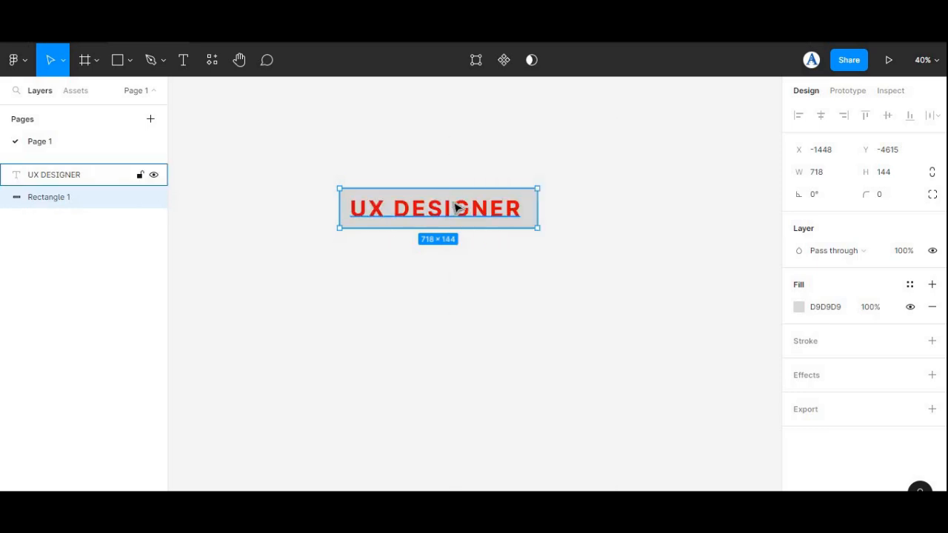
left_click_drag(341, 208, 348, 205)
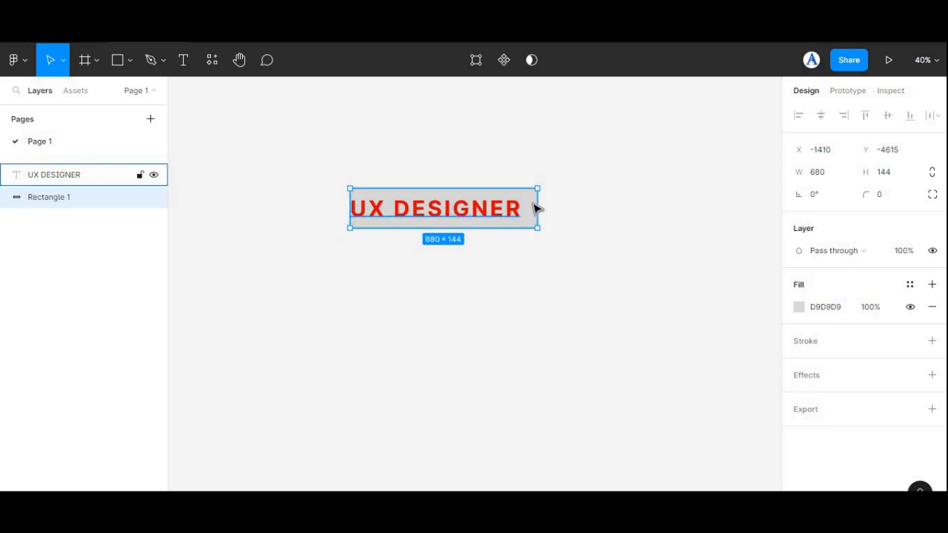
left_click(555, 247)
left_click(536, 222)
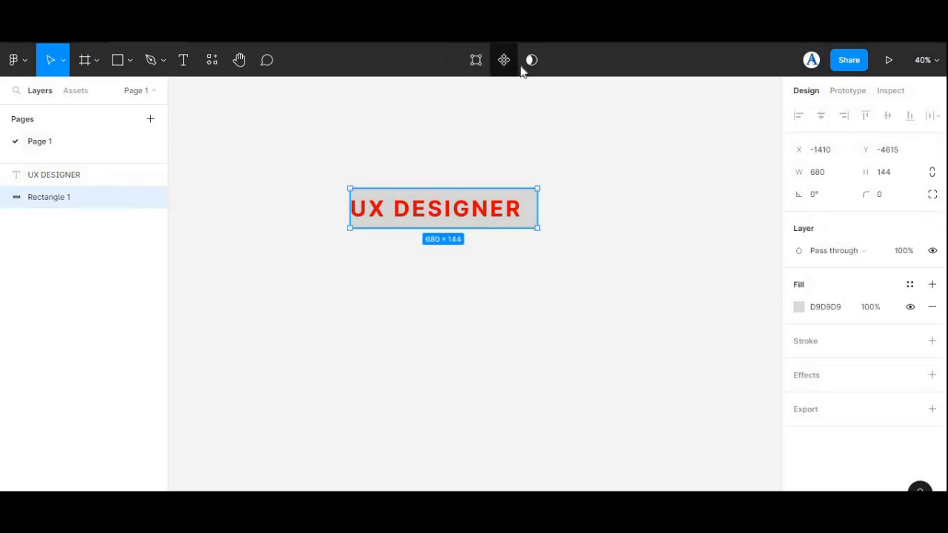
Select the text and the rectangle together and use the rectangle as a mask for the text.
left_click_drag(554, 249, 324, 178)
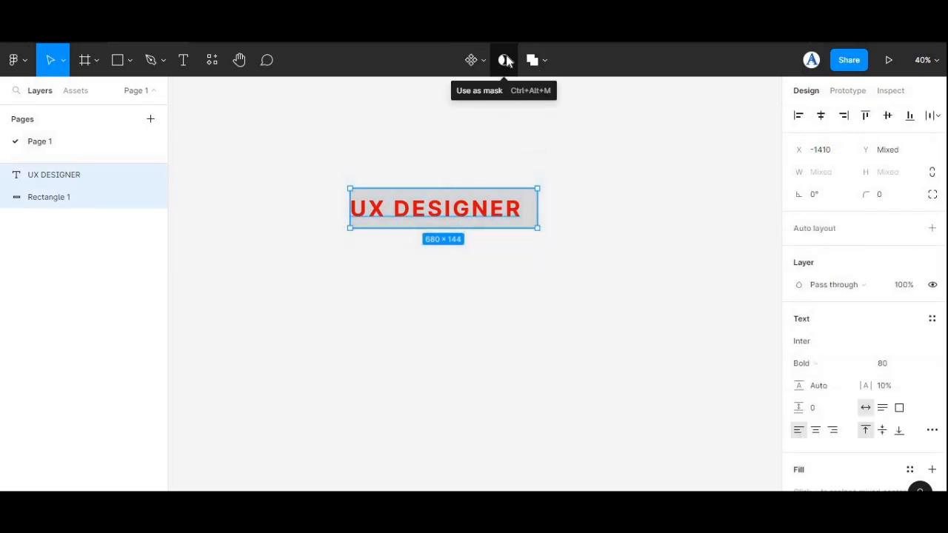
right_click(486, 190)
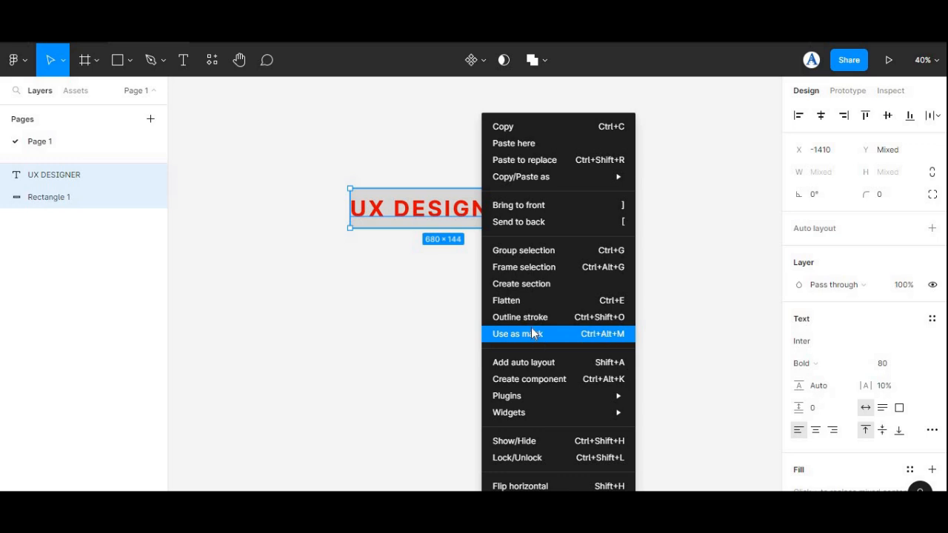
key("ctrl+alt+m")
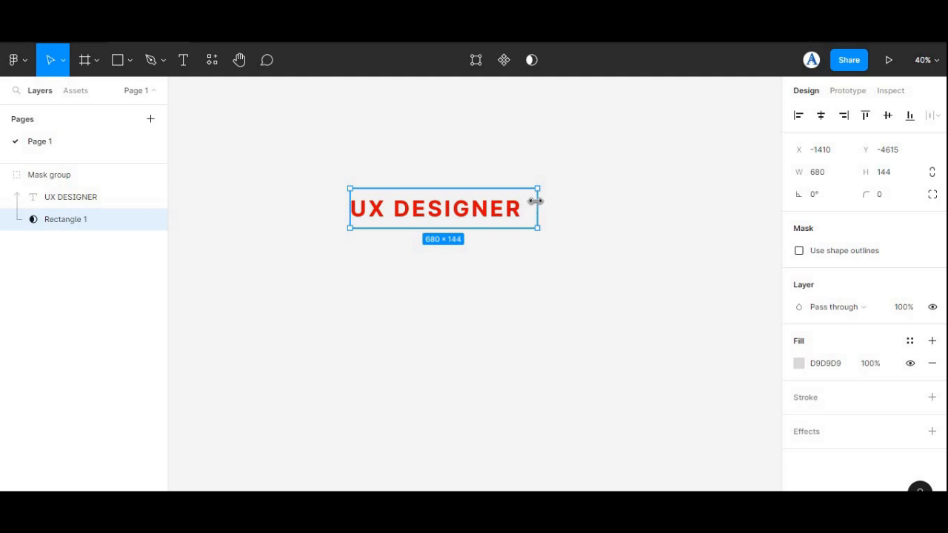
Narrow the mask rectangle from its right edge to a width of 63 so that only the letter U shows.
left_click_drag(534, 198, 368, 209)
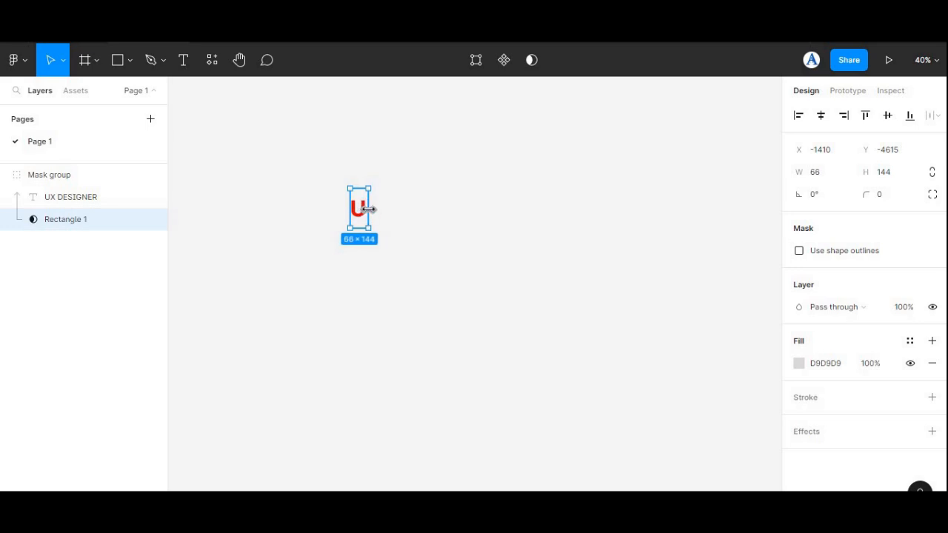
left_click_drag(368, 210, 367, 210)
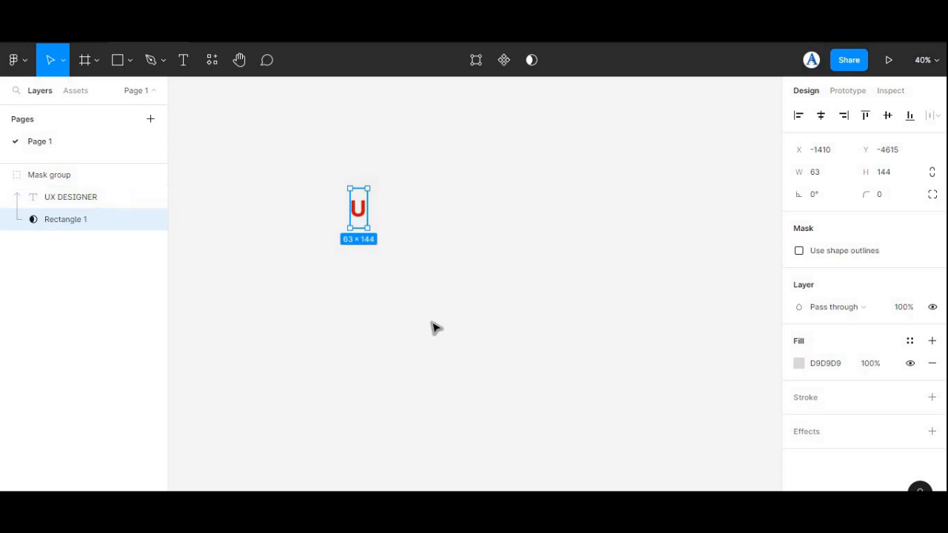
left_click(379, 196)
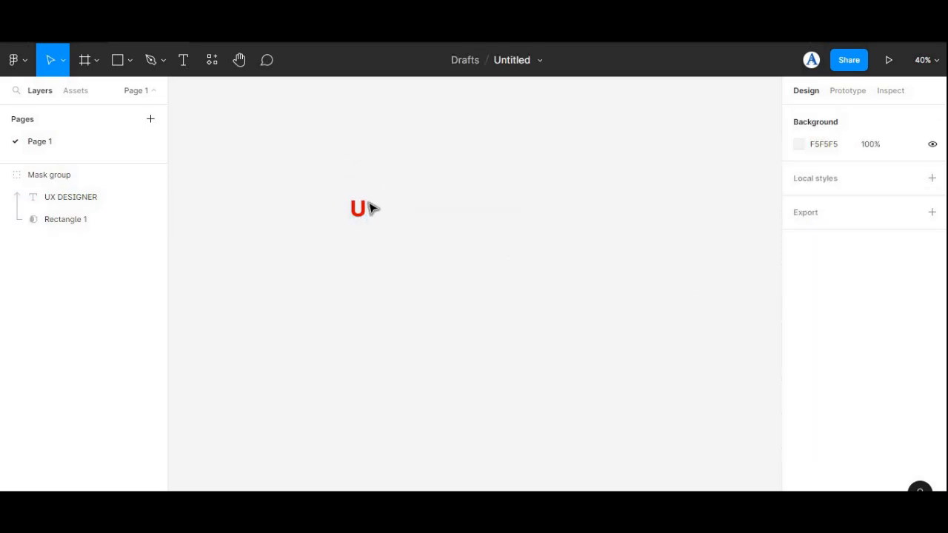
left_click(362, 208)
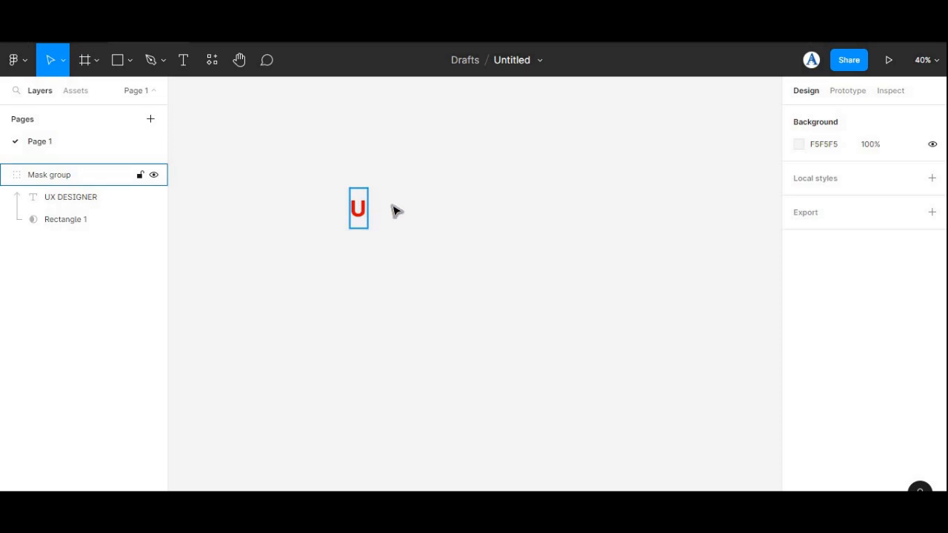
left_click(313, 153)
Draw a vertical line about 118 long directly after the U and nudge it to be vertically centred on the letter.
left_click(130, 63)
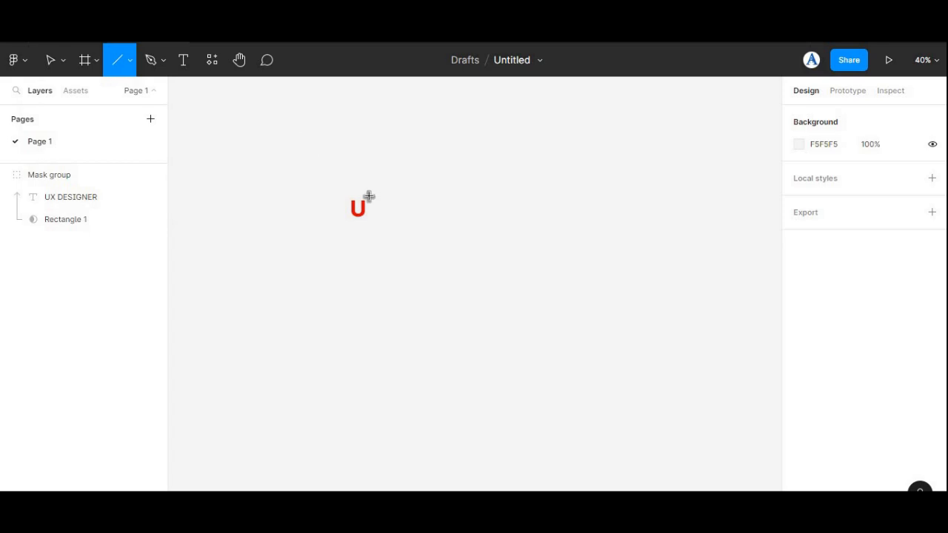
left_click_drag(367, 194, 370, 228)
left_click(371, 220)
left_click(368, 223)
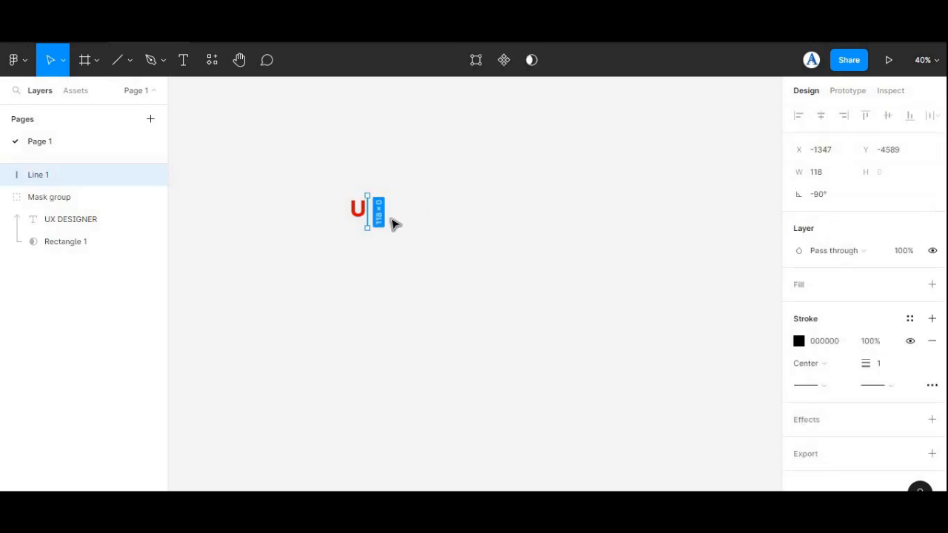
key("Down")
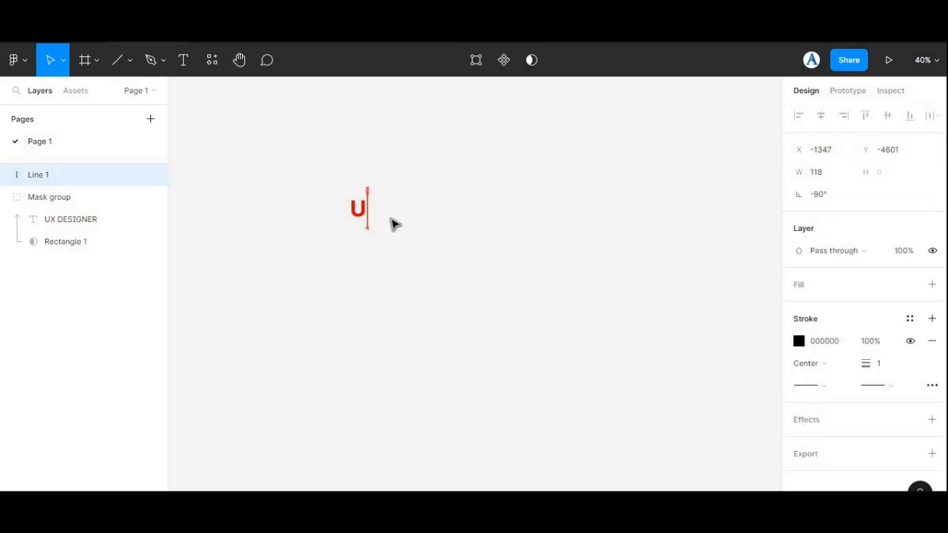
left_click(377, 221)
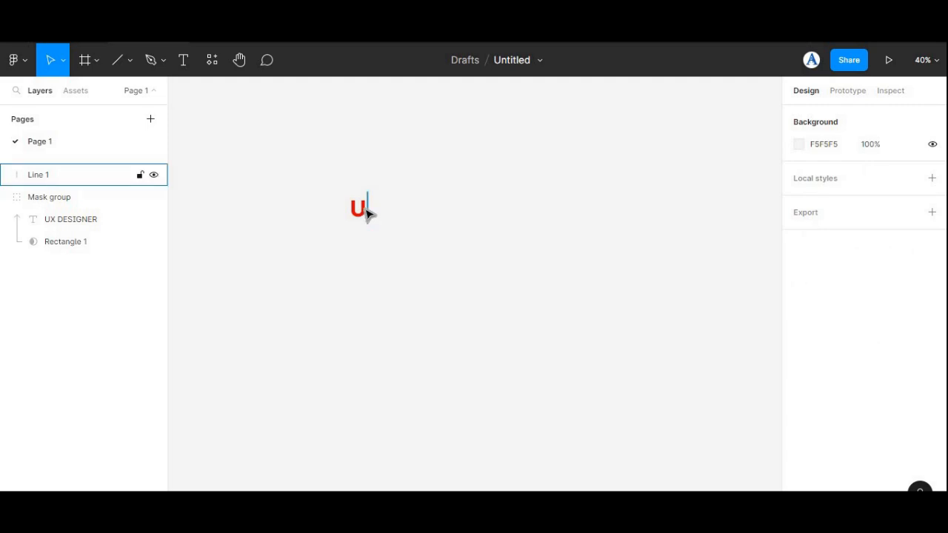
Give the vertical line a stroke weight of 5 and the document's red colour E00707.
left_click(368, 210)
left_click(386, 208)
left_click(368, 211)
left_click(887, 371)
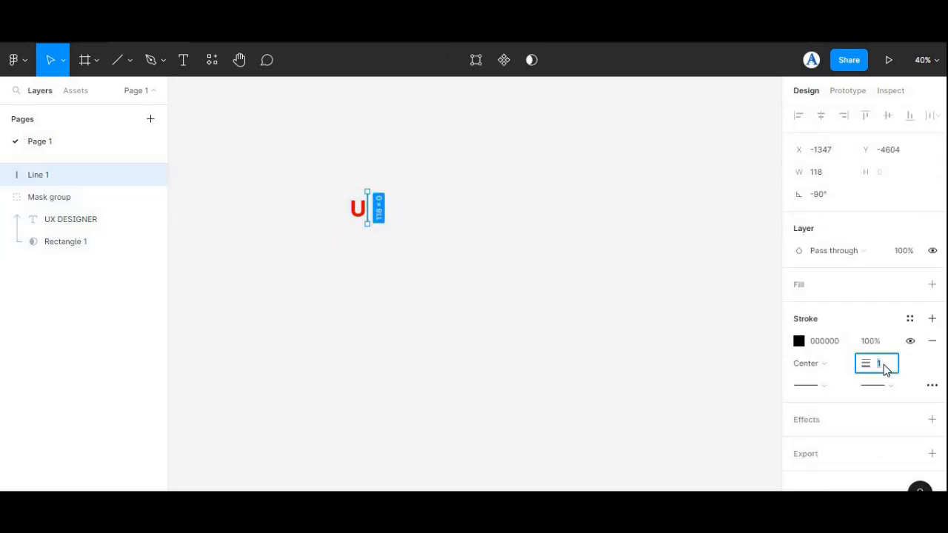
key("Return")
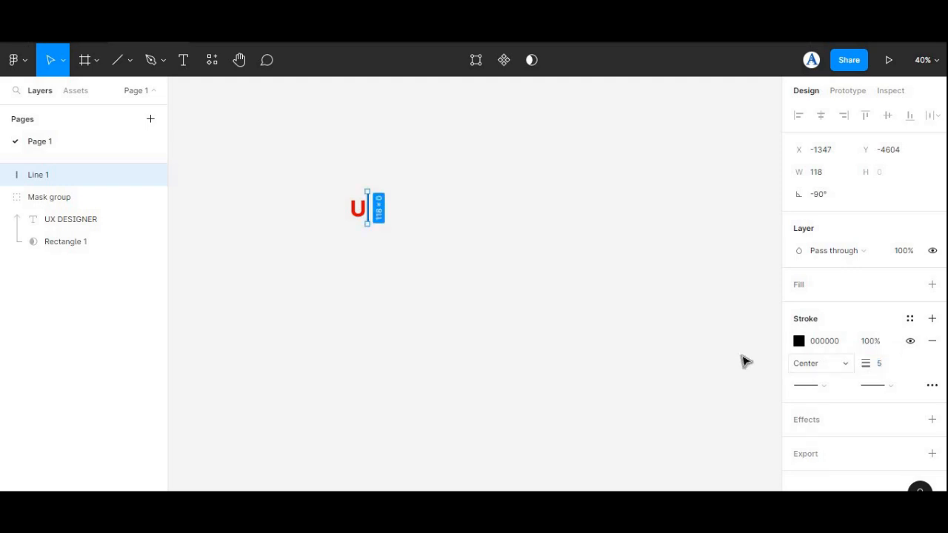
left_click(798, 341)
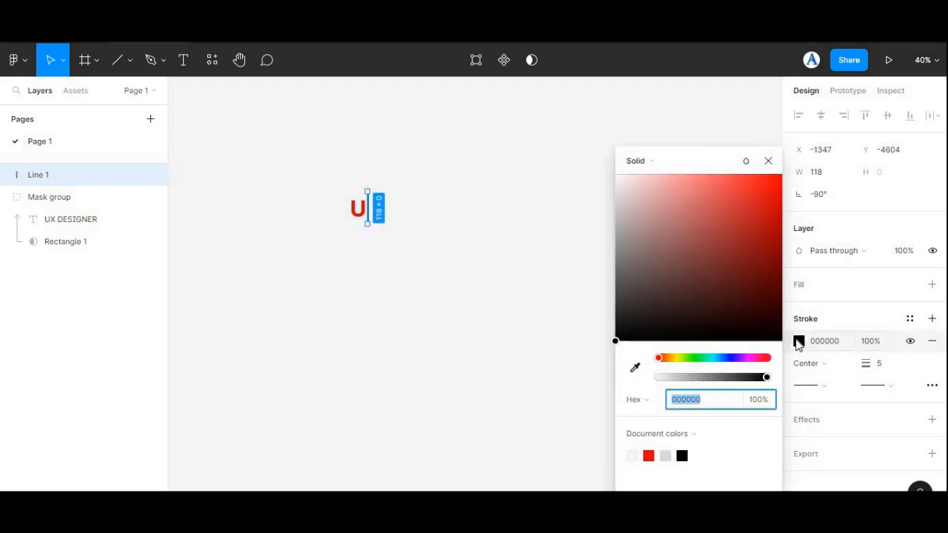
left_click(649, 454)
left_click(385, 192)
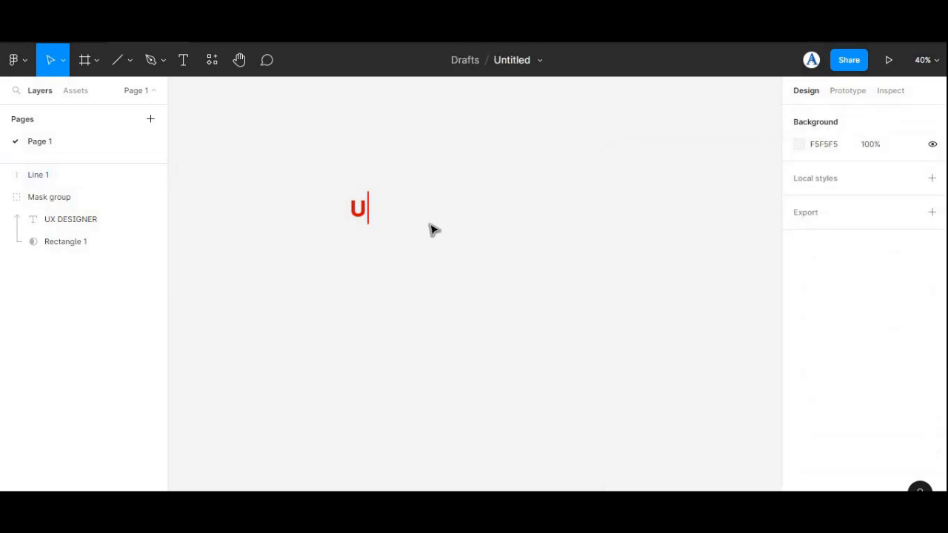
left_click(379, 208)
left_click(397, 259)
left_click(385, 194)
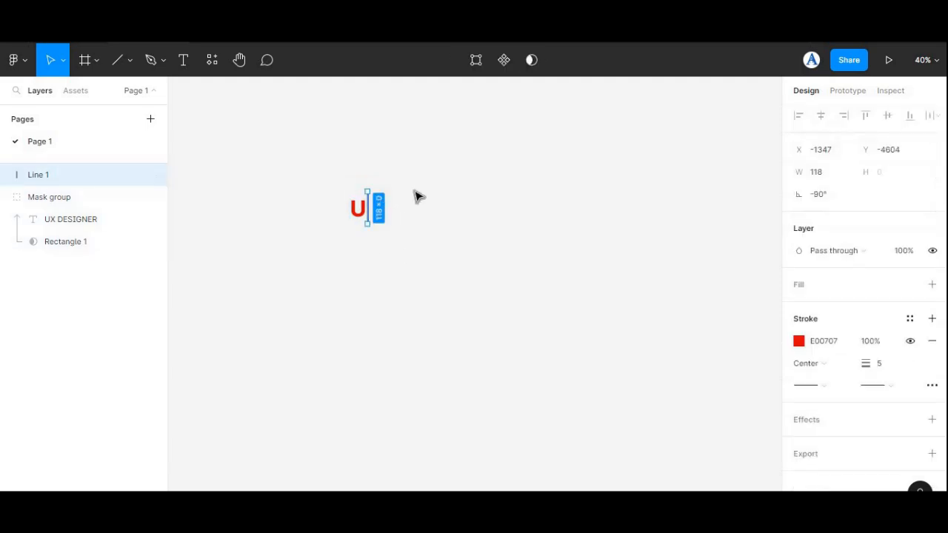
left_click(395, 242)
key("ctrl+a")
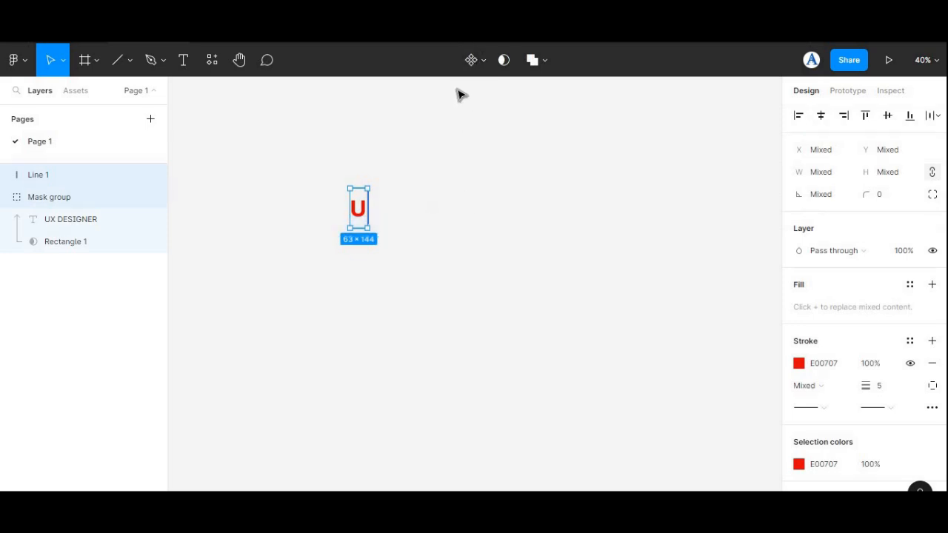
left_click(409, 299)
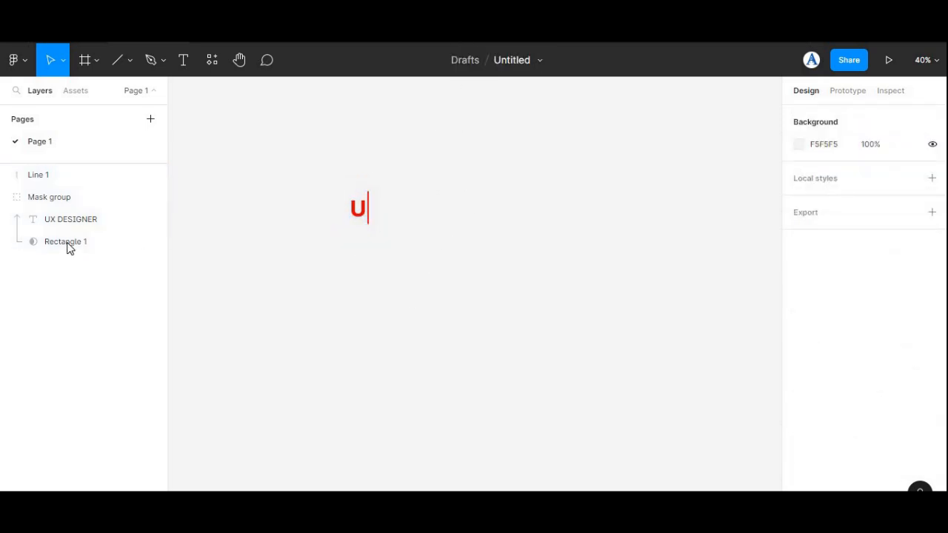
Move the line layer into the mask group, directly below the rectangle.
left_click_drag(48, 202, 50, 269)
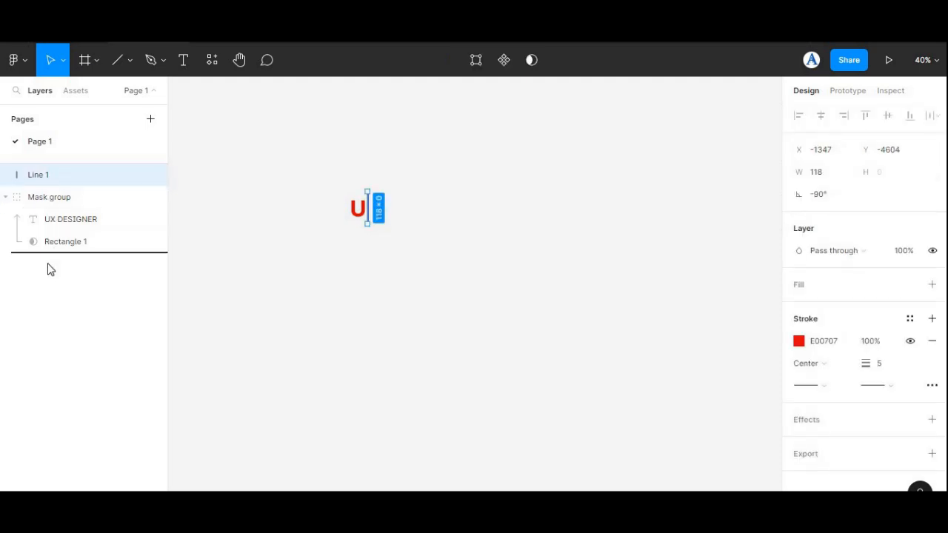
left_click_drag(59, 308, 59, 309)
left_click_drag(33, 246, 74, 245)
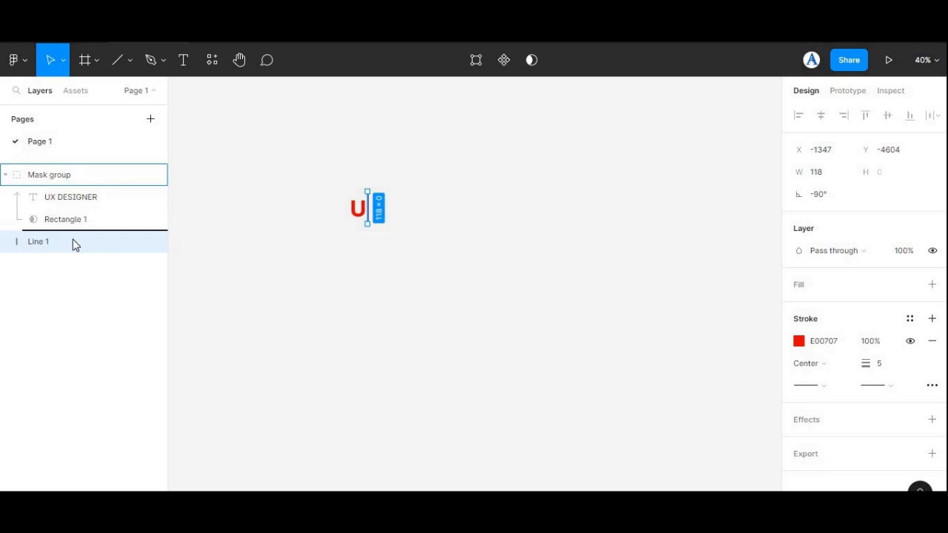
left_click_drag(73, 200, 43, 214)
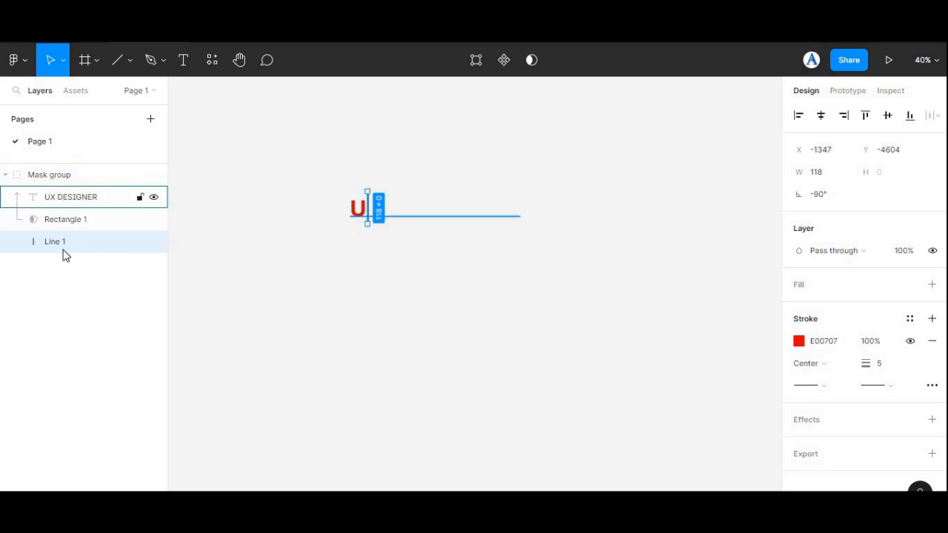
left_click(391, 220)
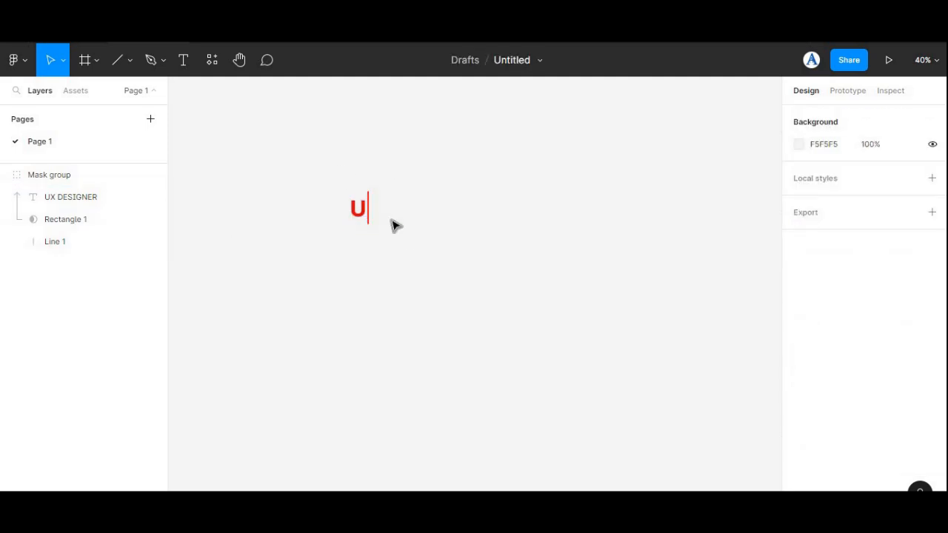
Select the whole mask group and turn it into a component.
left_click_drag(393, 235, 334, 213)
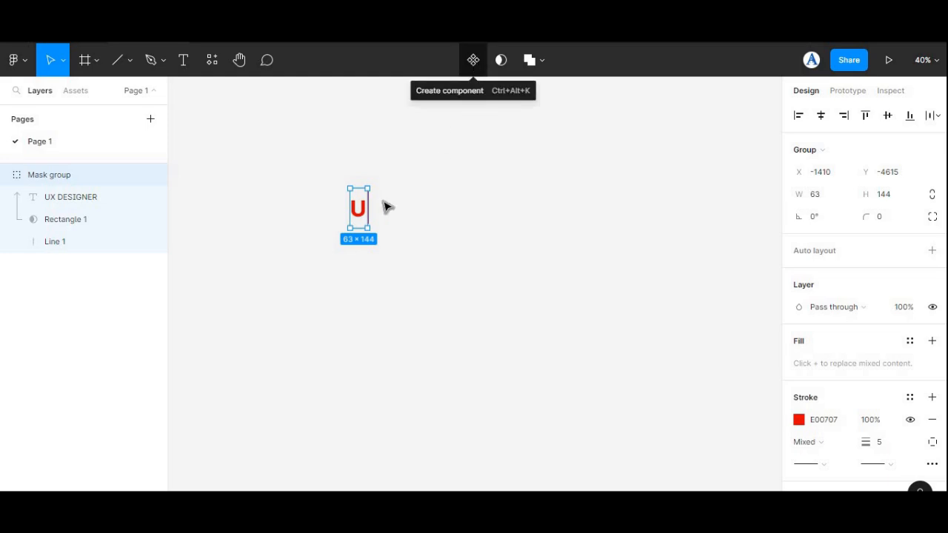
right_click(356, 210)
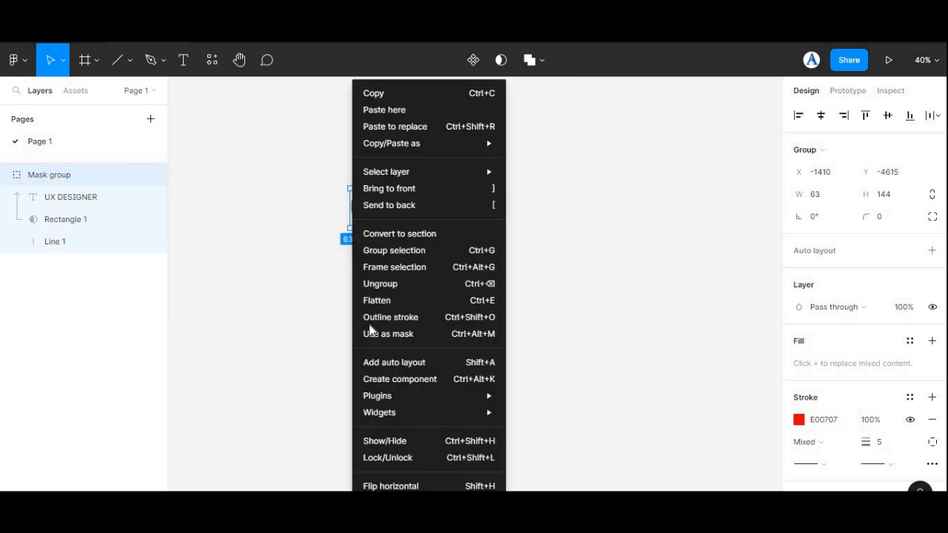
left_click(278, 266)
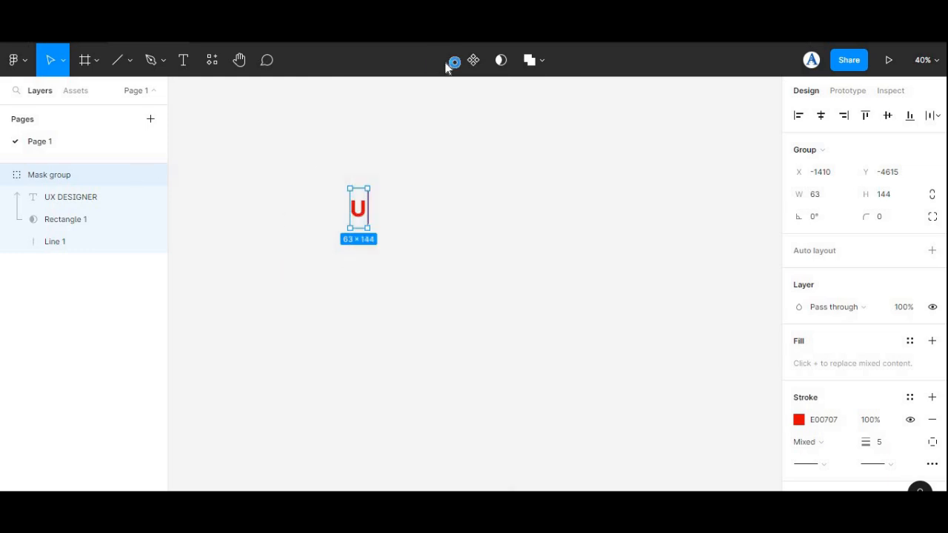
left_click(473, 60)
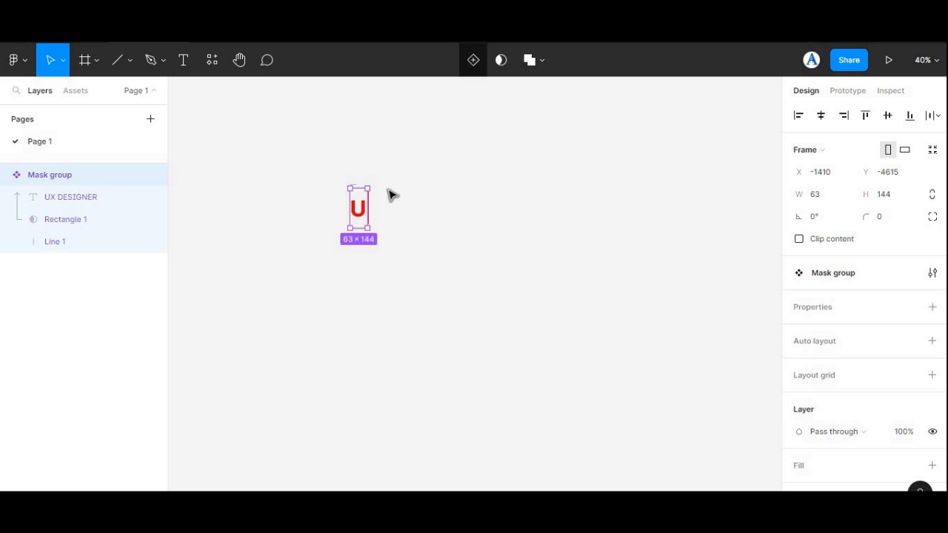
left_click(428, 259)
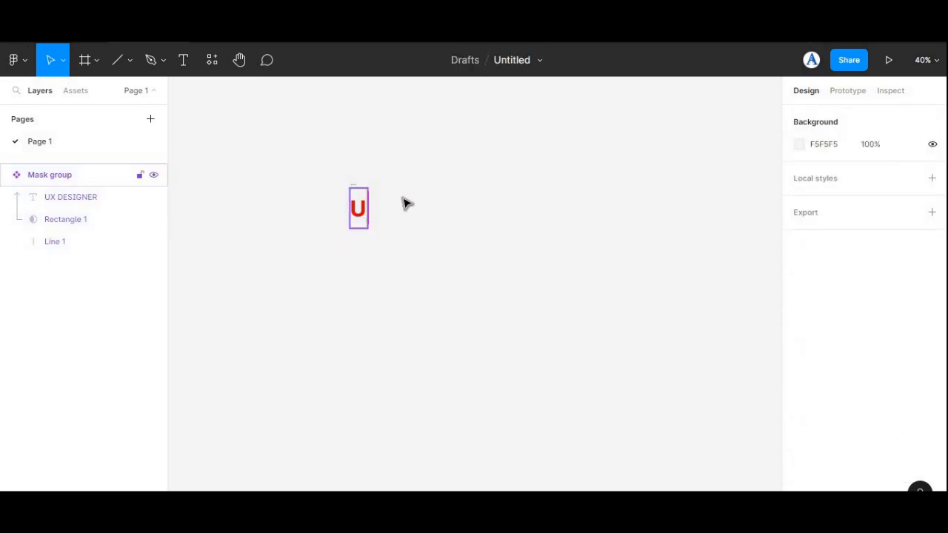
Add a second variant to the mask group component and widen the component set to about 1314.
left_click(359, 202)
left_click(375, 201)
left_click(367, 180)
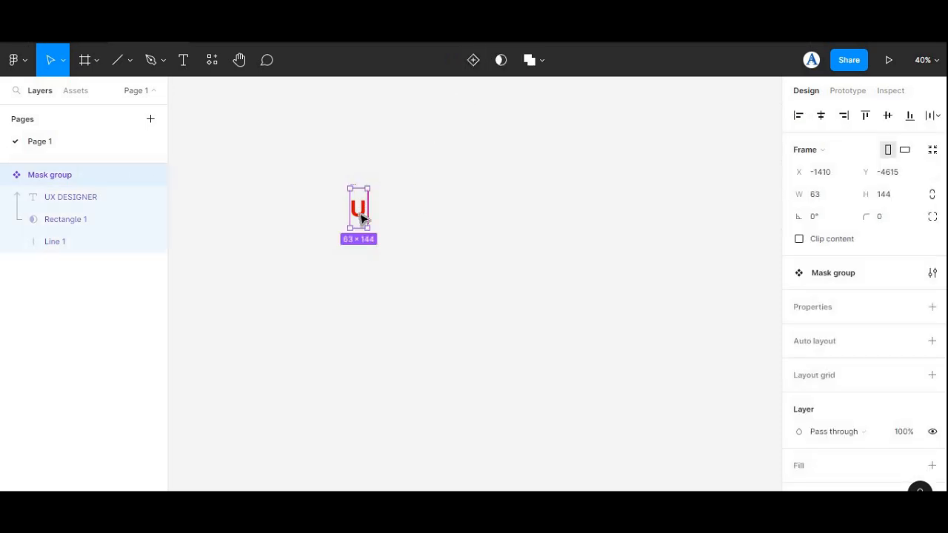
left_click(472, 62)
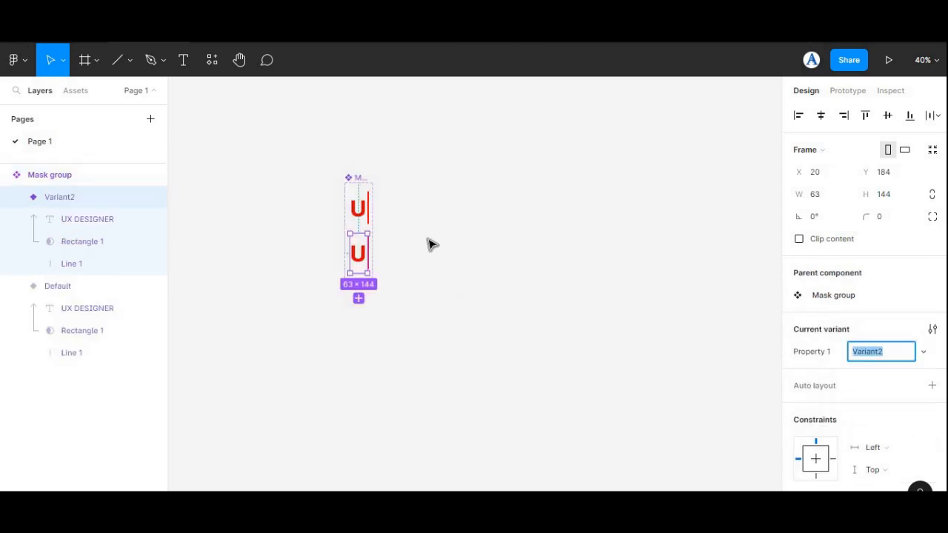
left_click_drag(374, 226, 707, 257)
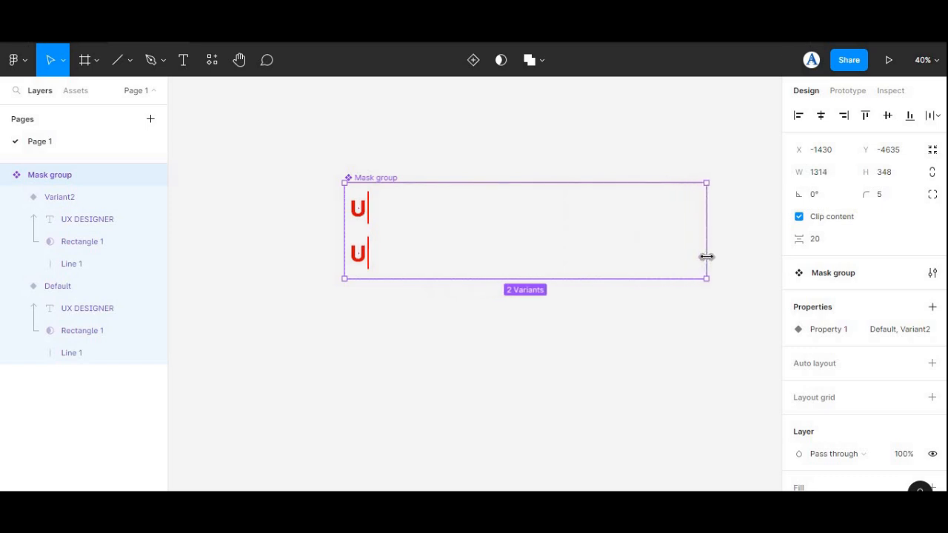
Widen the second variant to 124 to show UX, and add two further variants, 157 wide with the trailing space and 225 wide showing UX D.
left_click(370, 265)
left_click_drag(374, 259, 385, 260)
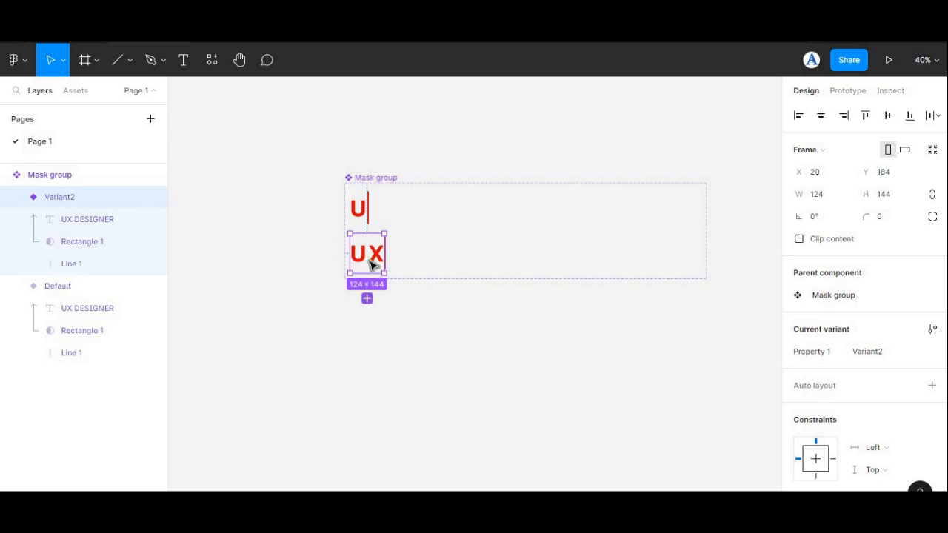
left_click(367, 300)
left_click_drag(387, 292, 392, 285)
left_click(372, 344)
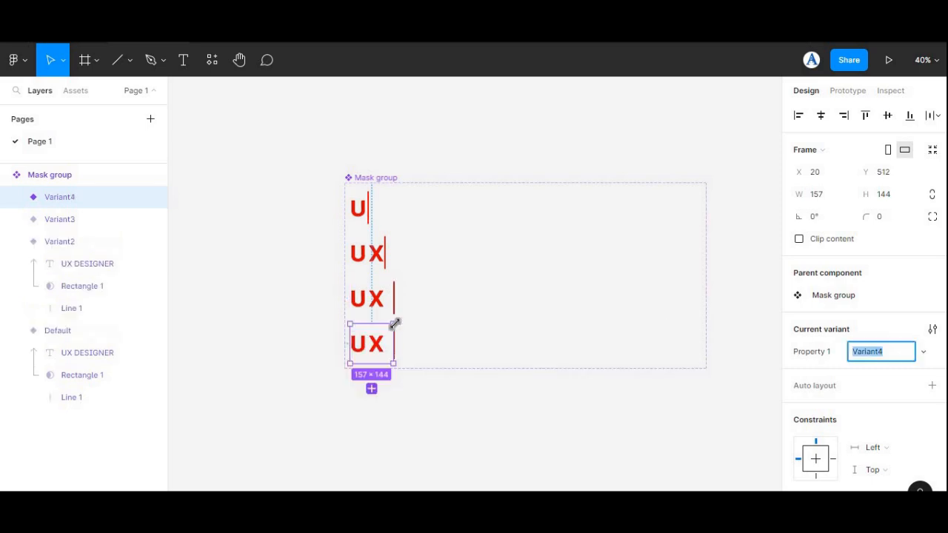
left_click_drag(401, 342, 413, 342)
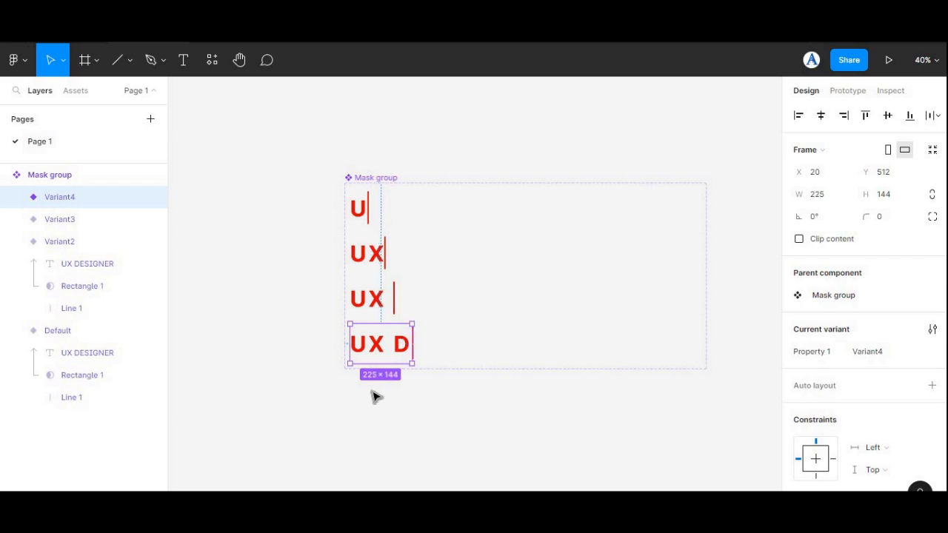
Add two more variants below UX D, 273 wide to show UX DE and 346 wide to show UX DES.
left_click(381, 388)
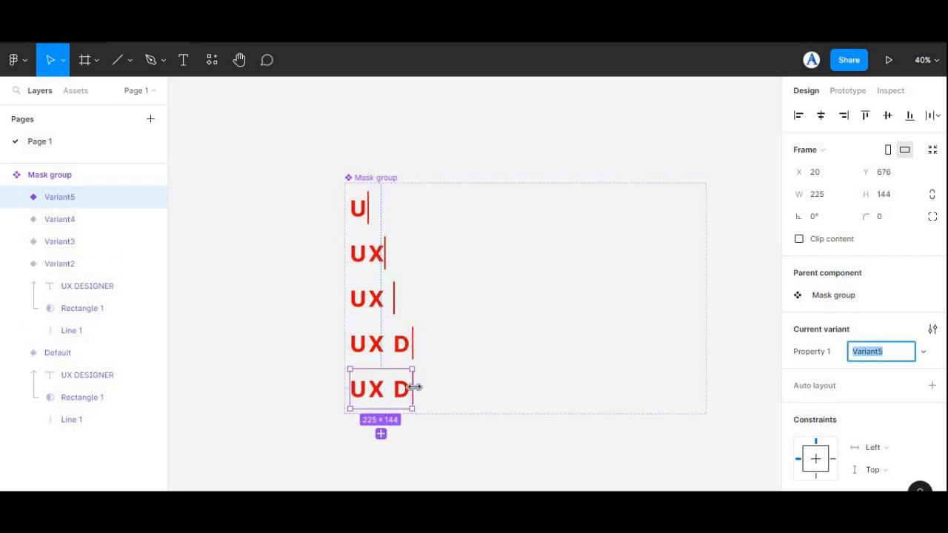
left_click_drag(419, 387, 425, 390)
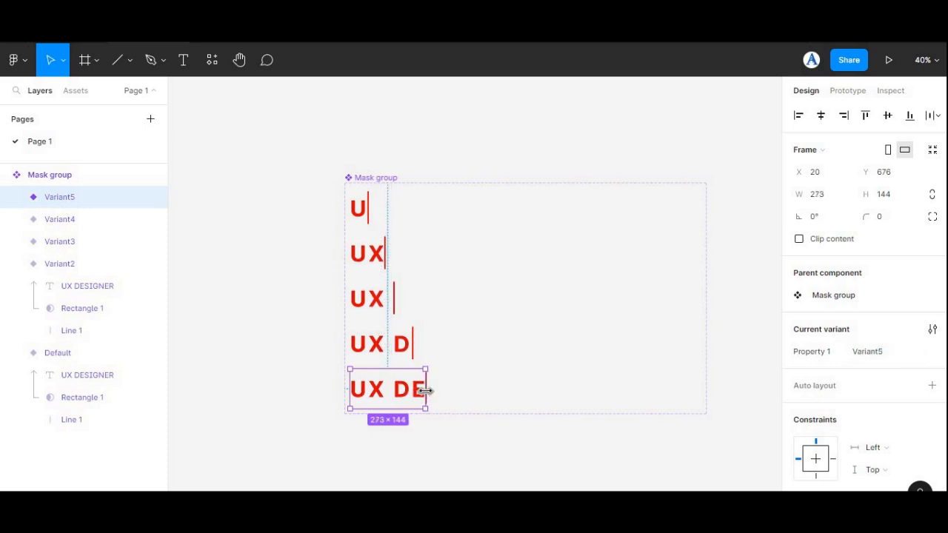
left_click(387, 435)
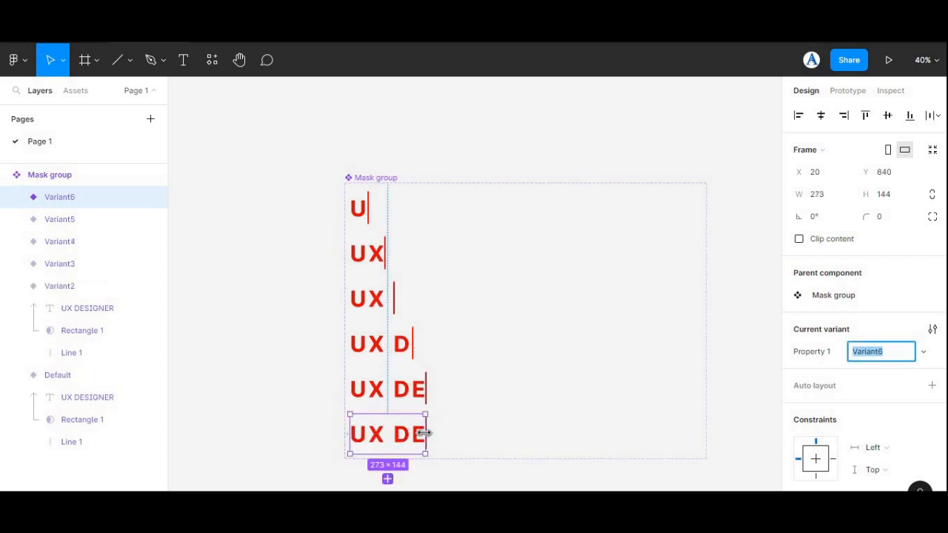
left_click_drag(435, 434, 447, 434)
Add two variants below UX DES, 374 wide to show UX DESI and 440 wide to show UX DESIG.
scroll(537, 410, "down", 5)
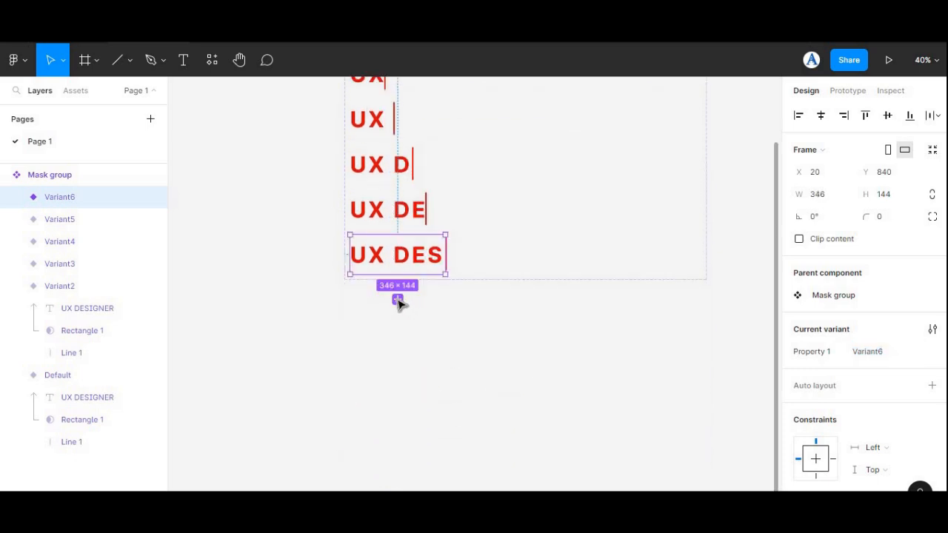
key("ctrl+d")
left_click_drag(449, 290, 453, 294)
key("ctrl+d")
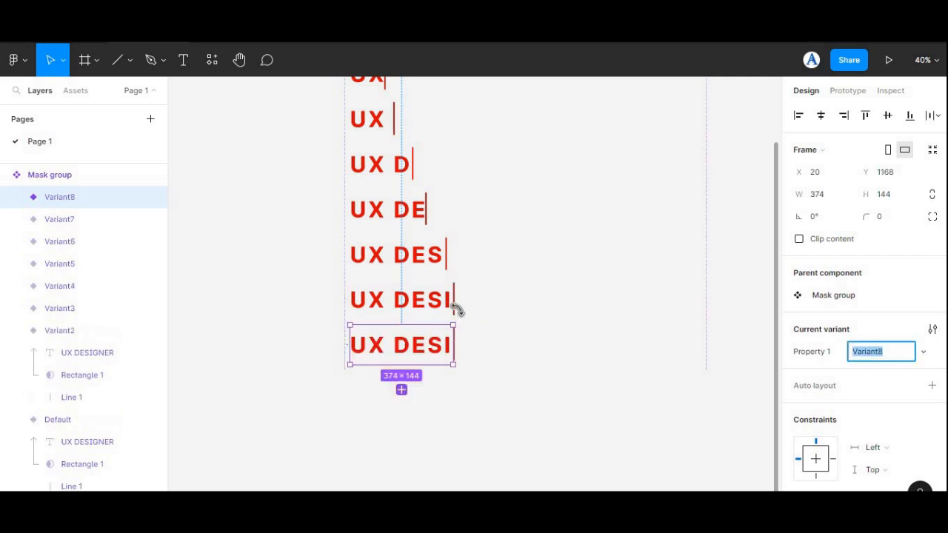
left_click_drag(471, 343, 471, 342)
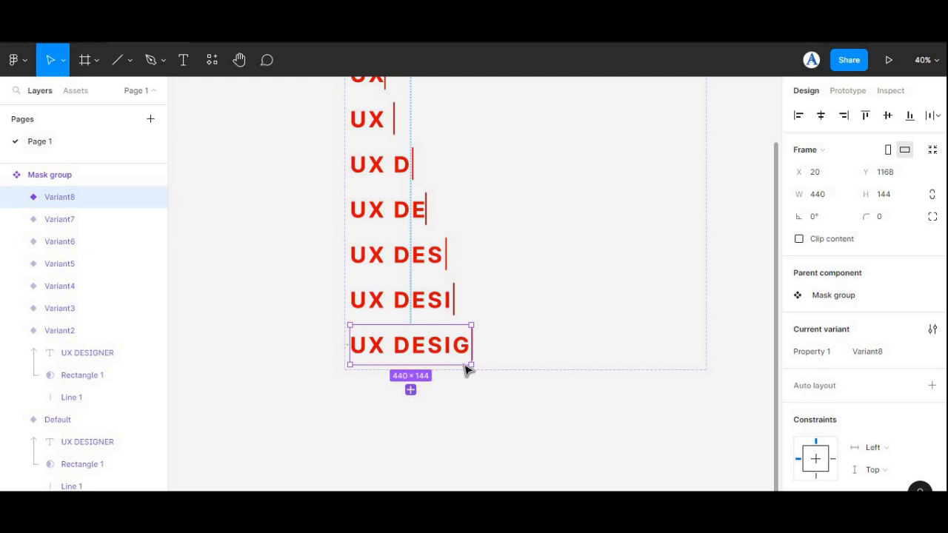
Add the last three variants below UX DESIG, widened to 513 for UX DESIGN, 558 for UX DESIGNE and 617 for UX DESIGNER.
key("ctrl+d")
left_click_drag(474, 381, 492, 382)
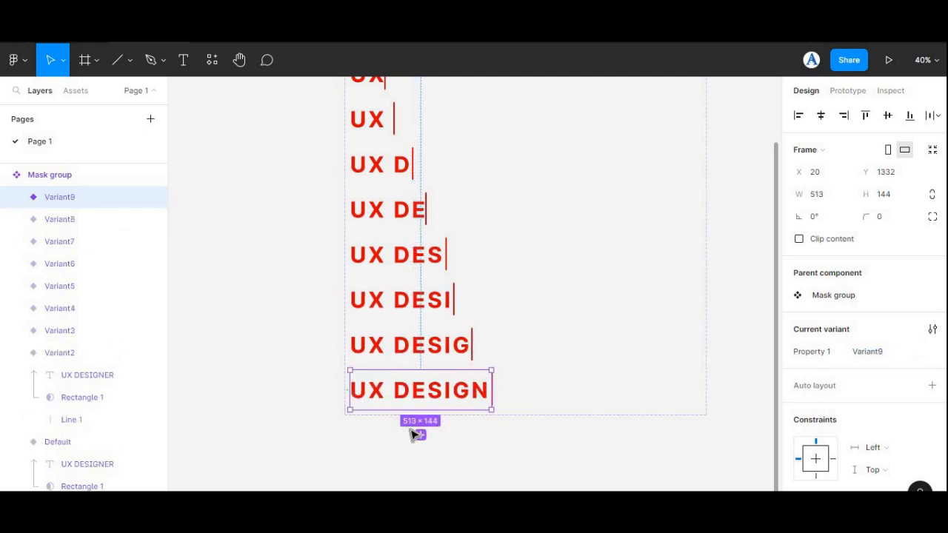
key("ctrl+d")
left_click_drag(494, 426, 508, 427)
scroll(512, 422, "down", 1)
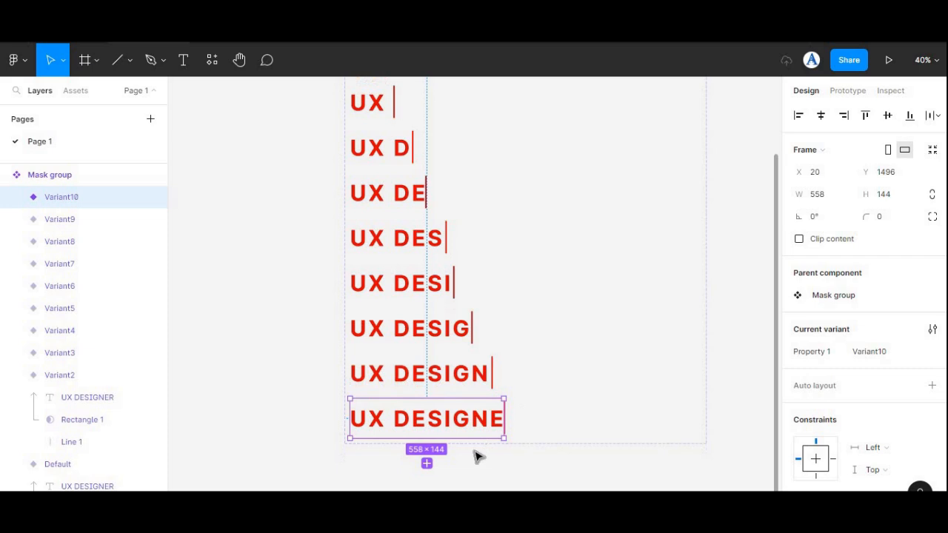
left_click(433, 458)
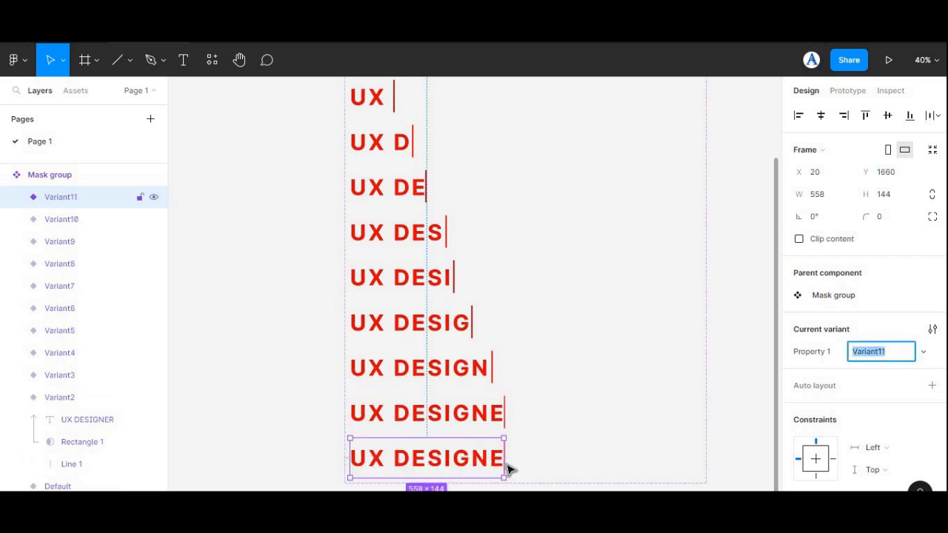
mouse_move(516, 461)
left_mouse_down()
mouse_move(528, 458)
mouse_move(520, 460)
left_mouse_up()
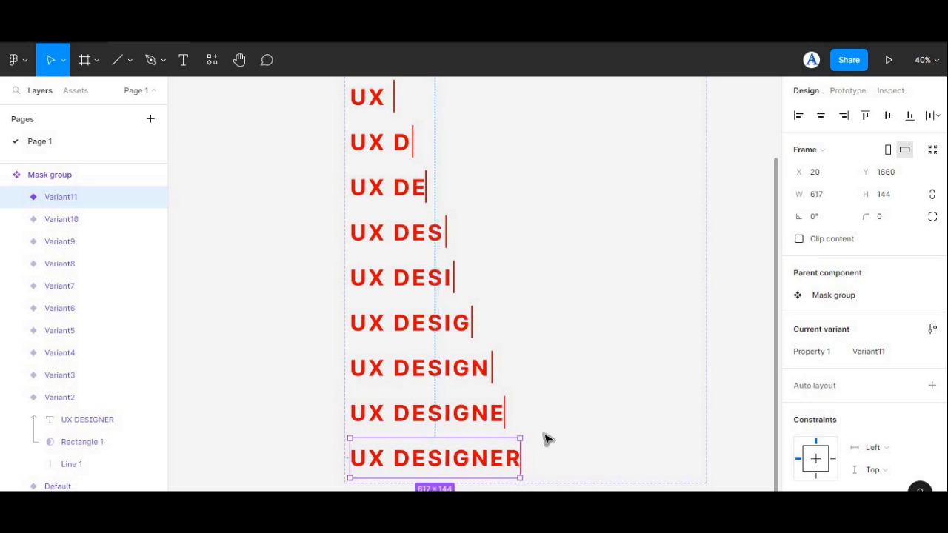
Duplicate the first two variants, U and UX, within the component set.
scroll(567, 320, "up", 5)
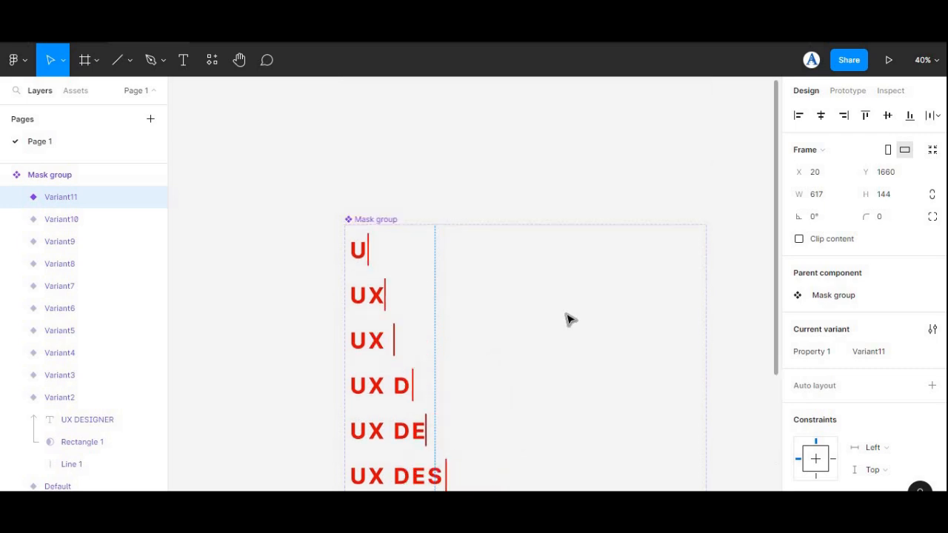
scroll(567, 320, "down", 6)
scroll(567, 318, "up", 1)
scroll(567, 319, "up", 3)
scroll(565, 311, "up", 1)
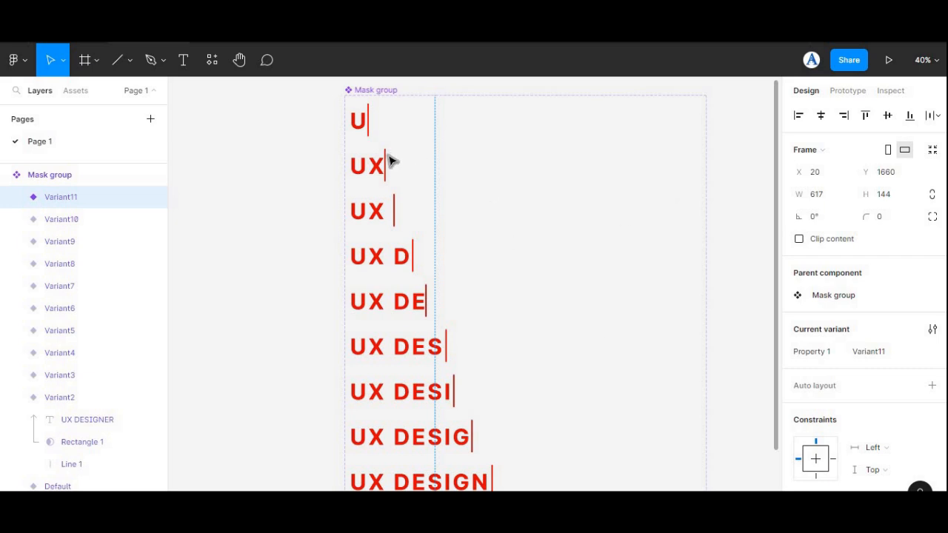
scroll(437, 174, "up", 1)
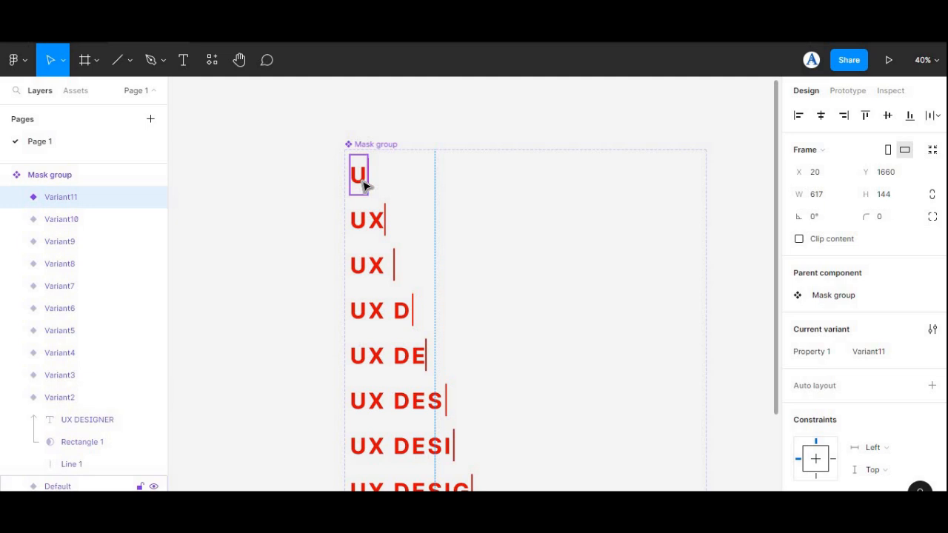
left_click(373, 216, "shift")
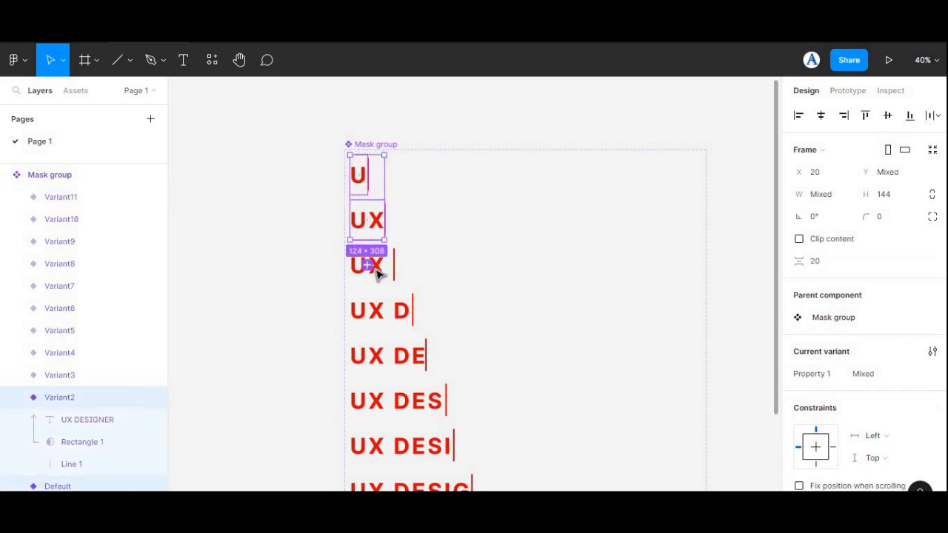
left_click(368, 265)
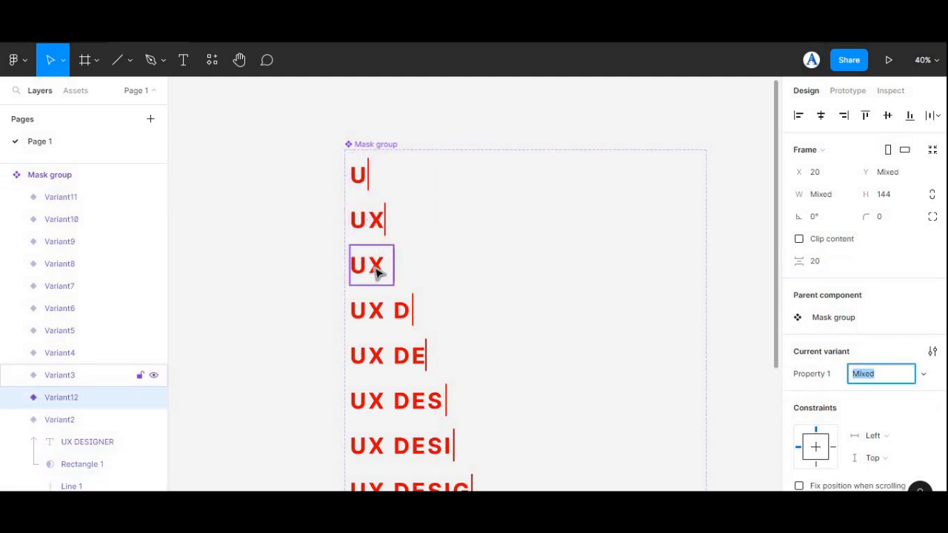
Select the first seven variants, from U to UX DESI, and duplicate them within the component set.
left_click(370, 180)
left_click(385, 223, "shift")
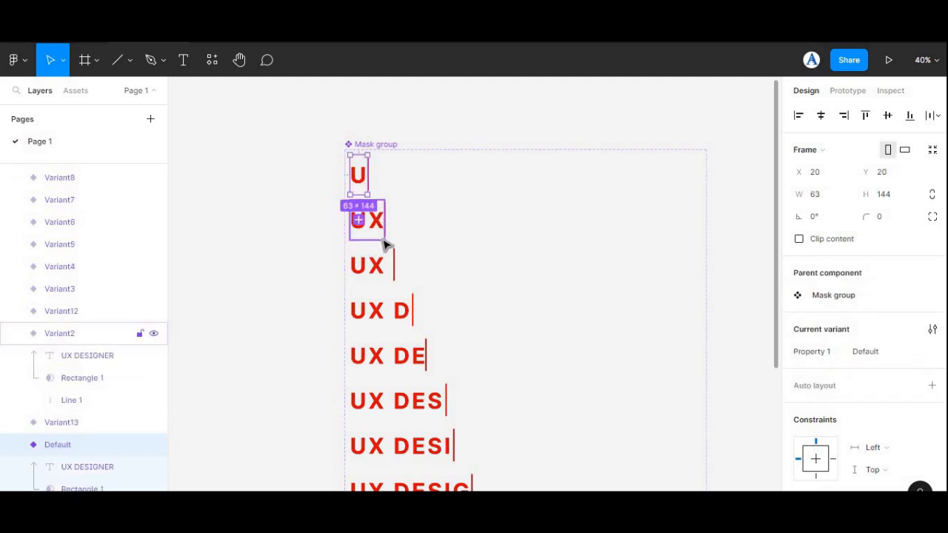
left_click(392, 267, "shift")
left_click(401, 319, "shift")
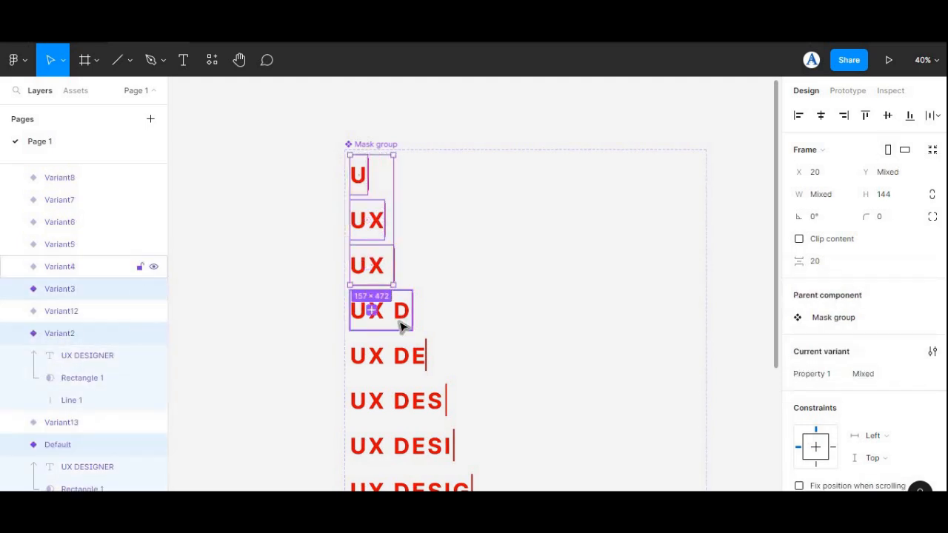
left_click(413, 356, "shift")
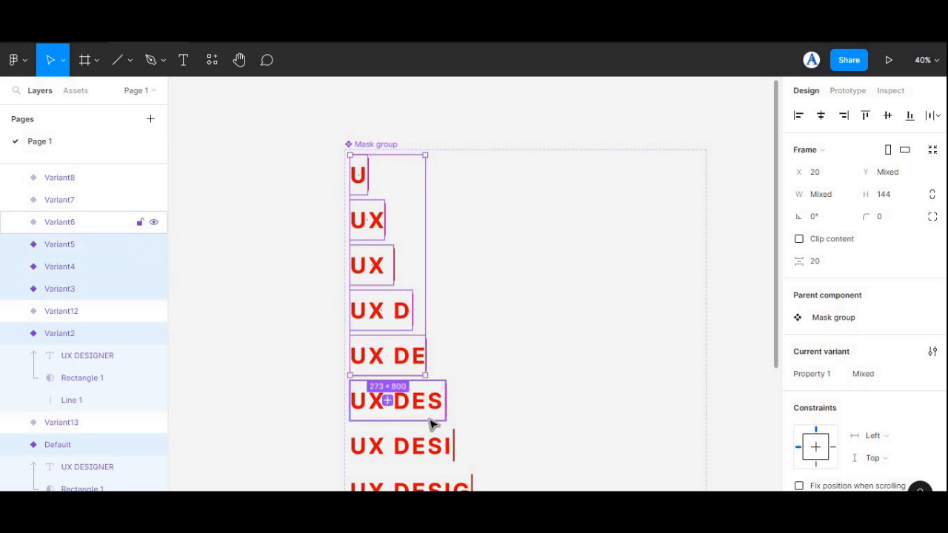
left_click(426, 401, "shift")
left_click(434, 451, "shift")
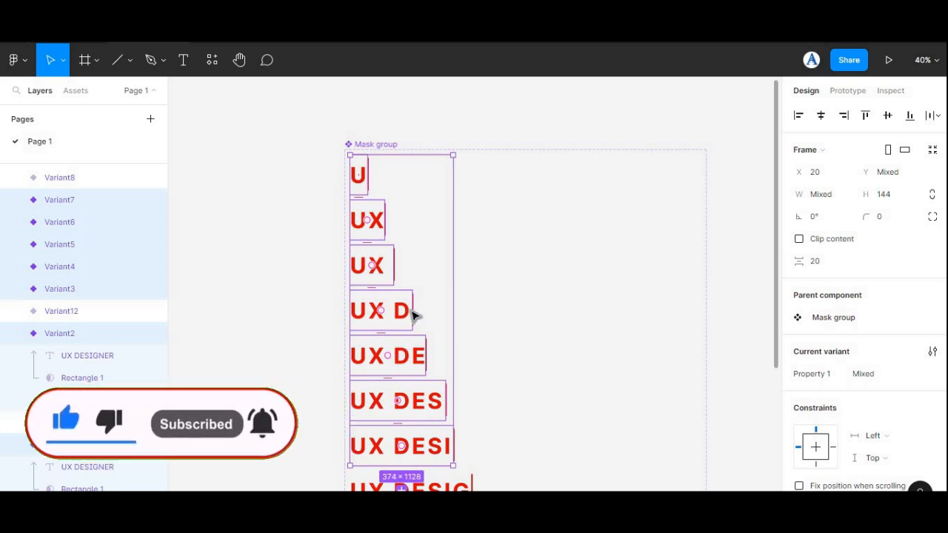
key("ctrl+d")
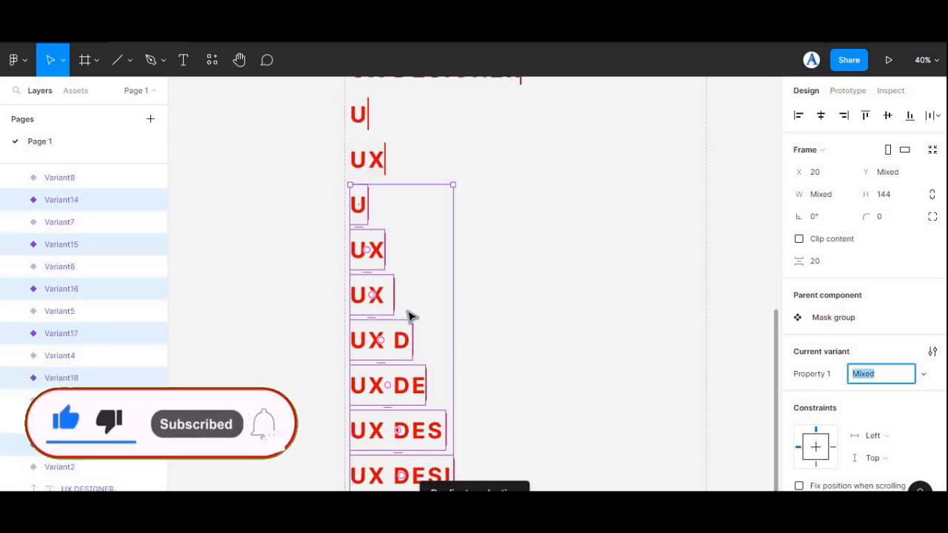
Delete the extra U and UX variants between UX DESIGNER and the seven copied variants.
scroll(571, 327, "up", 2)
scroll(572, 327, "up", 3)
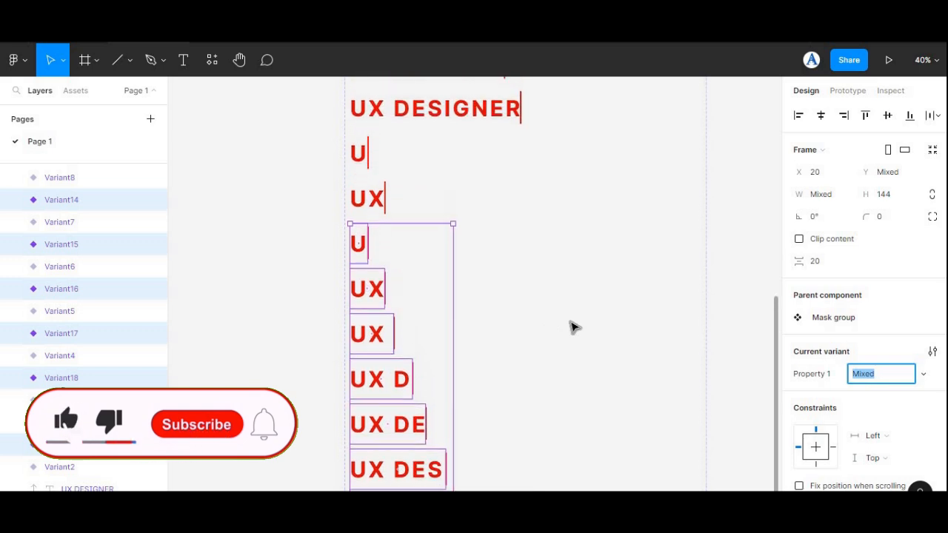
scroll(571, 328, "up", 6)
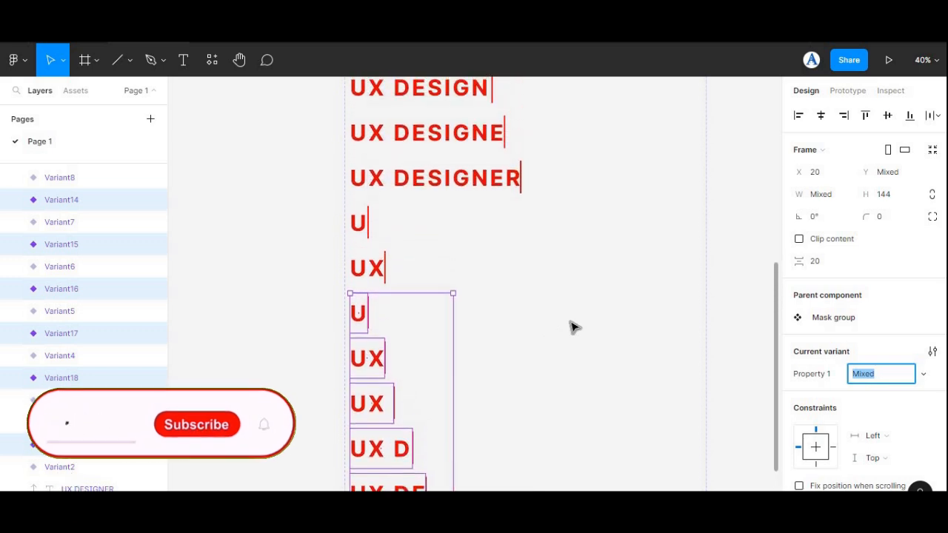
scroll(571, 328, "up", 12)
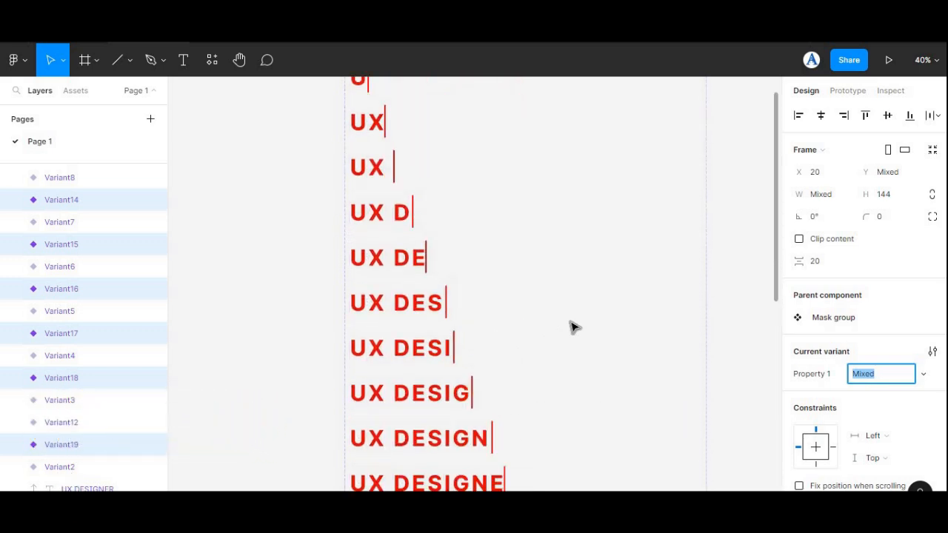
scroll(571, 327, "down", 15)
scroll(571, 328, "down", 6)
scroll(571, 327, "up", 3)
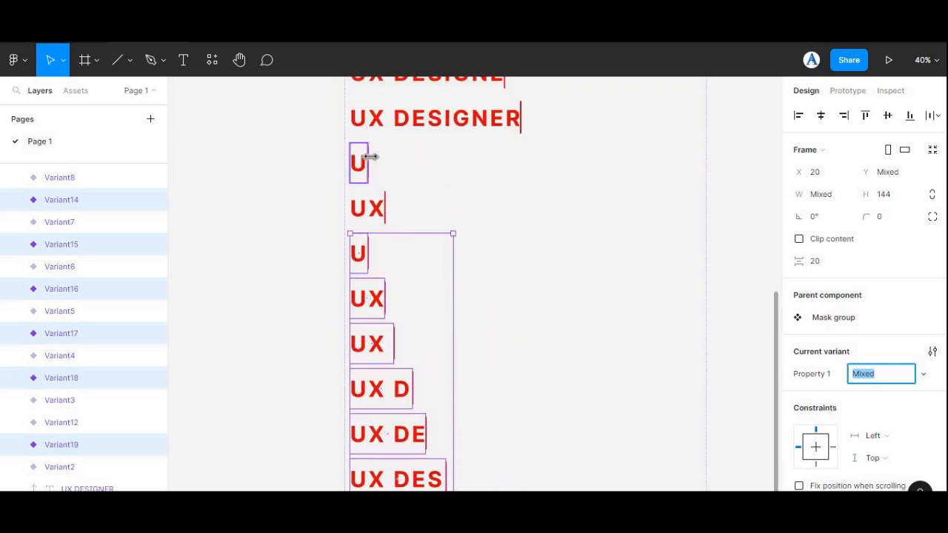
left_click(369, 157)
key("Delete")
left_click(377, 210)
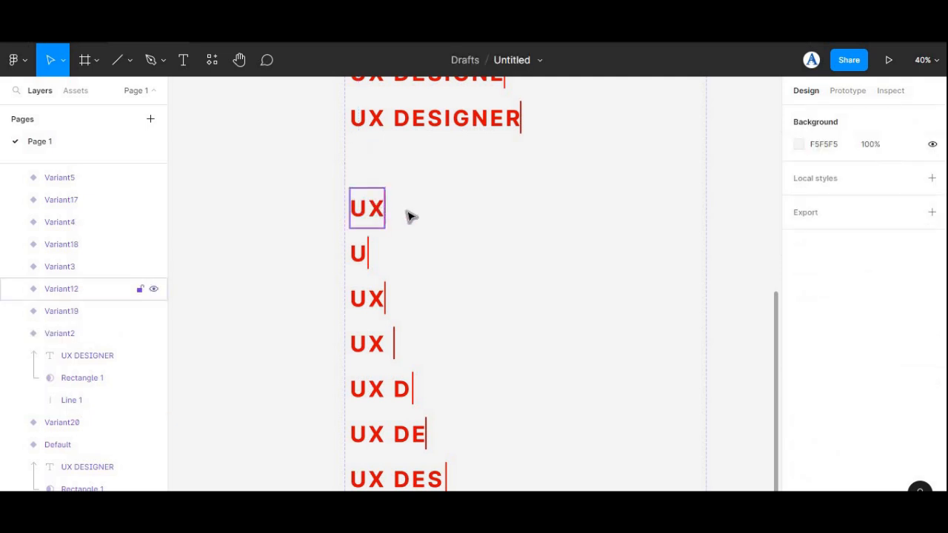
key("Delete")
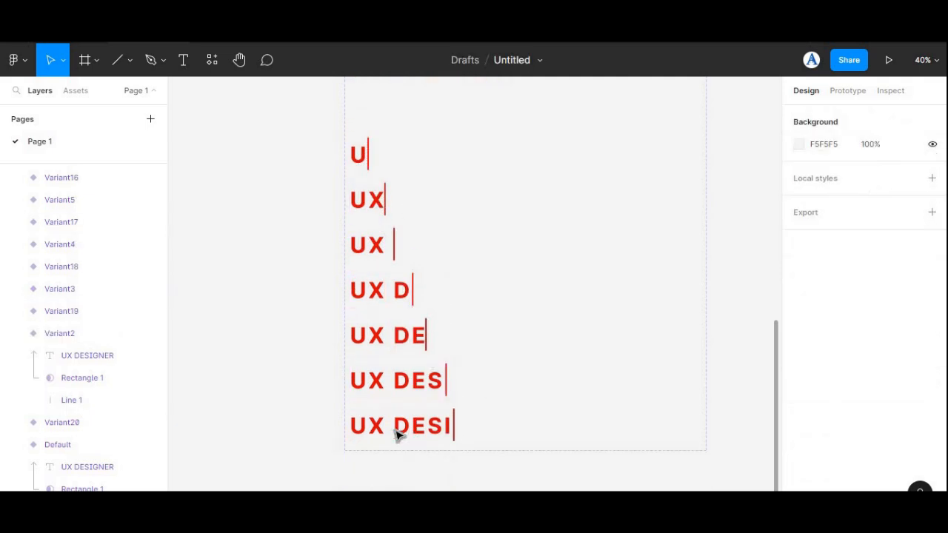
Replace the visible U in the first copied variant with the first letter of the person's name.
left_click(358, 157)
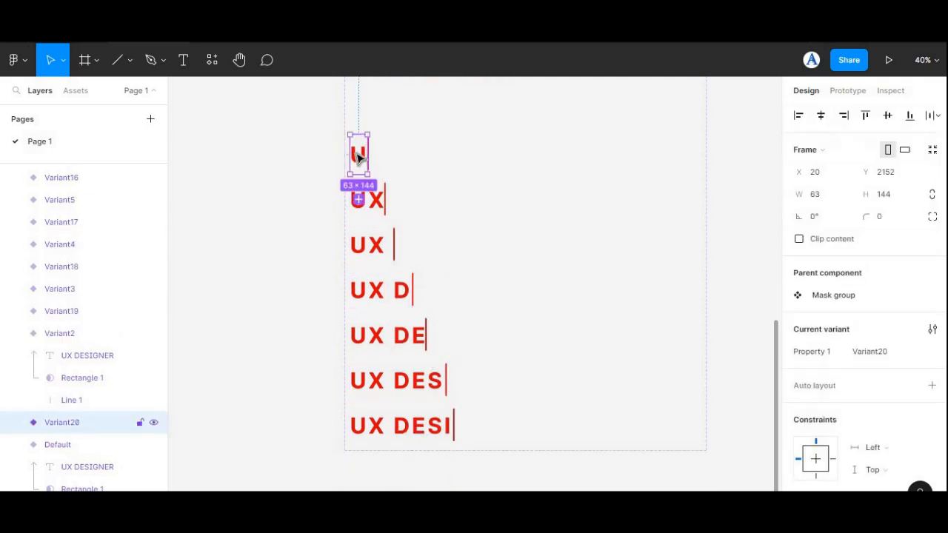
left_click(358, 154)
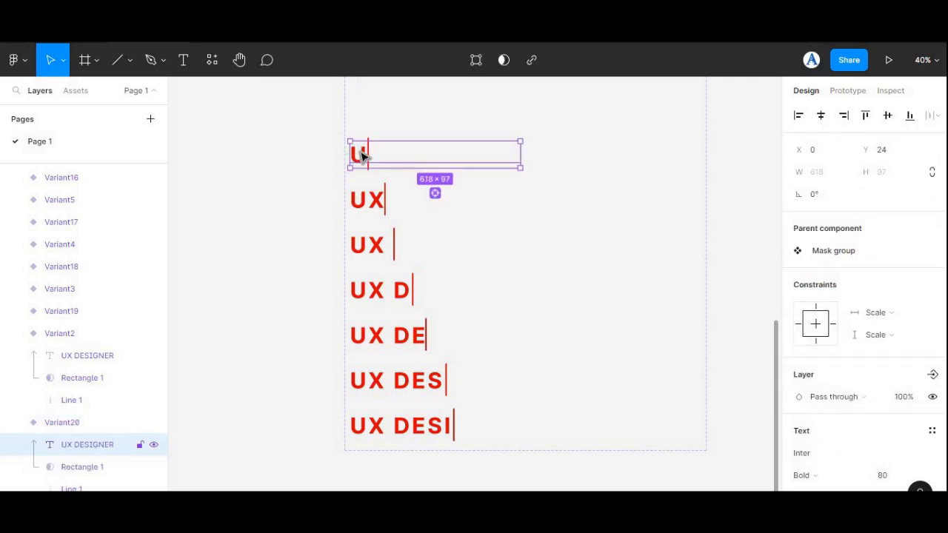
double_click(363, 156)
left_click(365, 155)
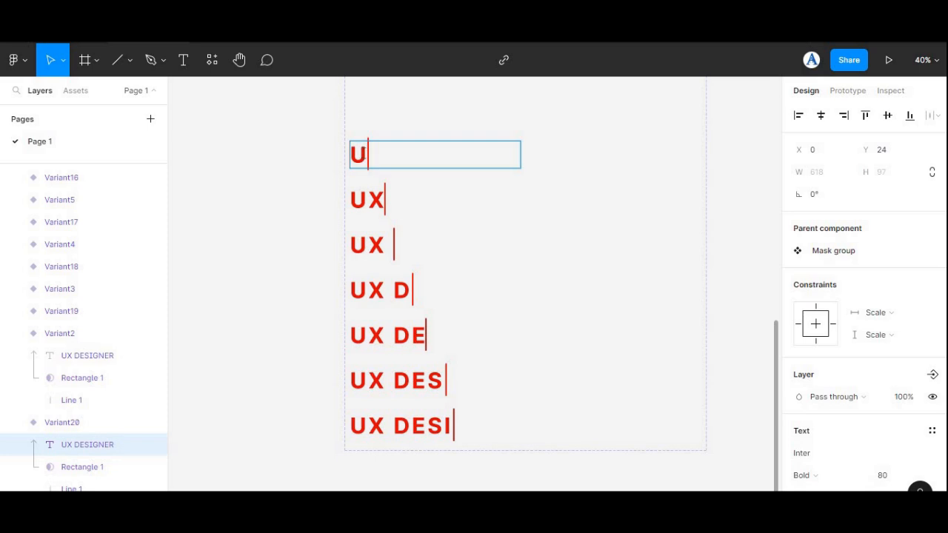
key("BackSpace")
type("A")
Replace UX in the second and third copied variants with the first two and first three letters of the name.
left_click(380, 191)
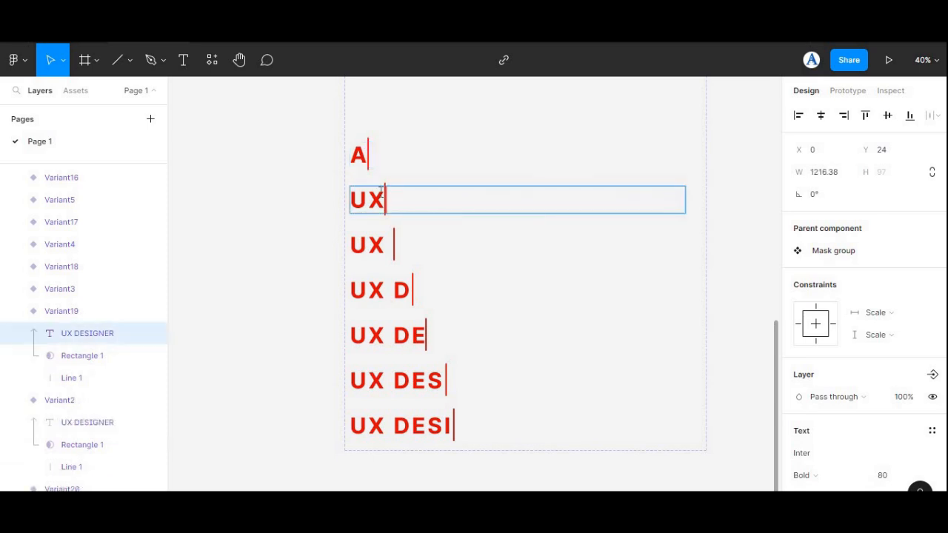
key("BackSpace")
key("BackSpace")
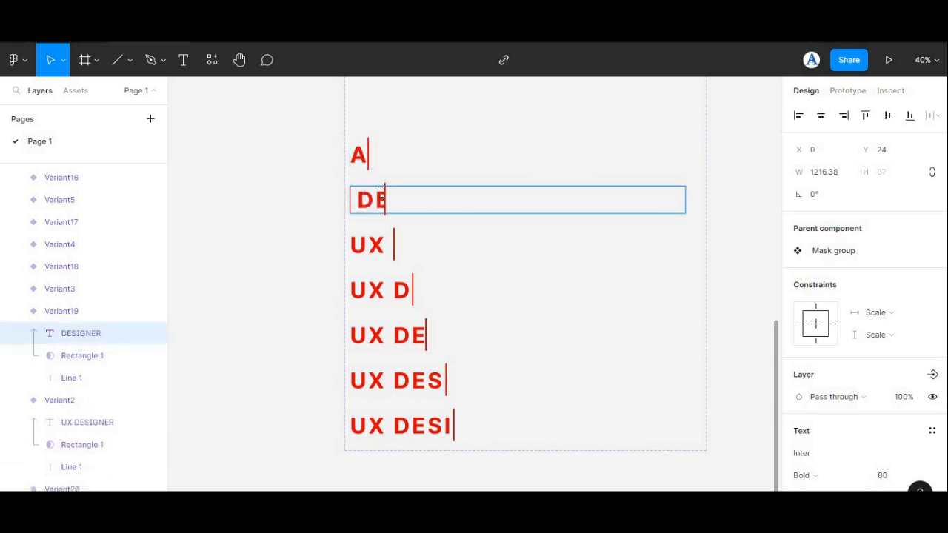
type("A")
key("Delete")
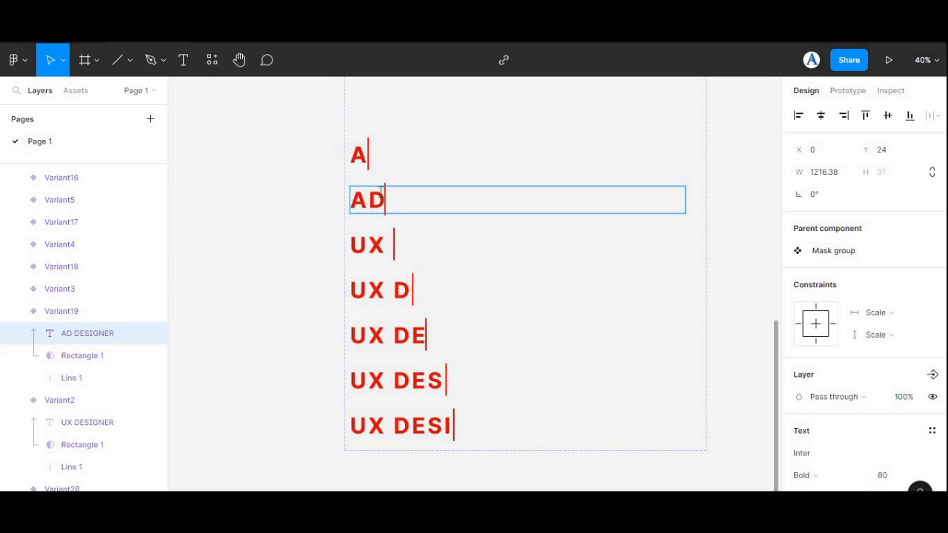
left_click(385, 245)
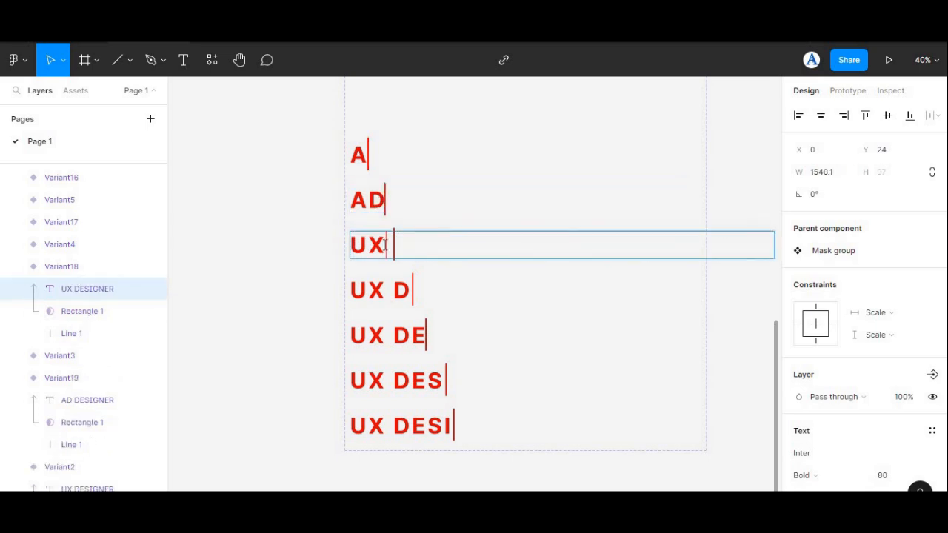
key("BackSpace")
key("BackSpace")
type("ADE")
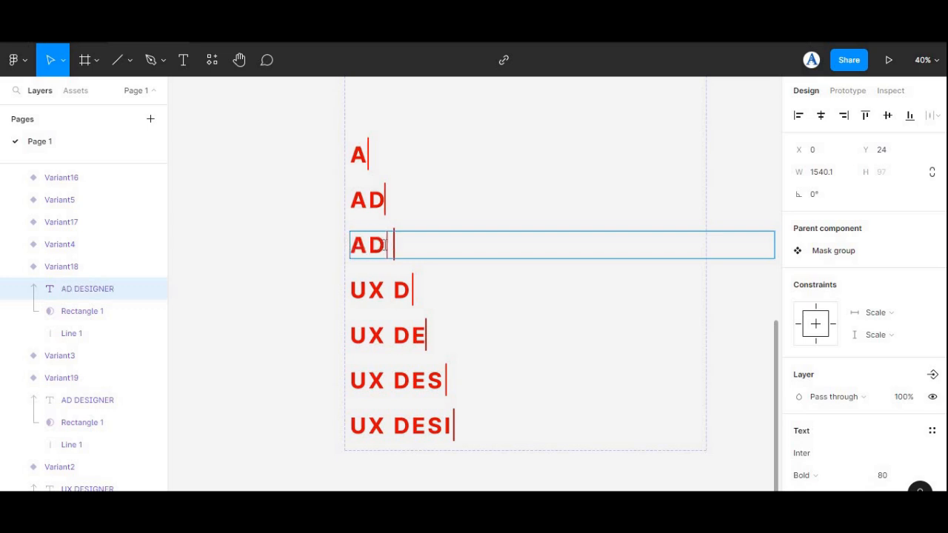
Replace the UX D part of the fourth copied variant's text with the first four letters of the name.
left_click(409, 291)
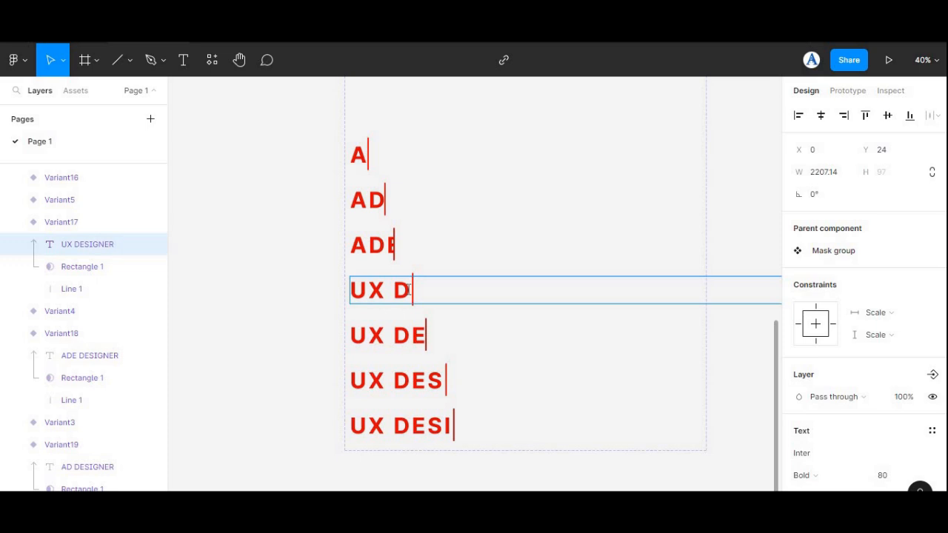
double_click(409, 291)
key("BackSpace")
key("BackSpace")
key("BackSpace")
key("BackSpace")
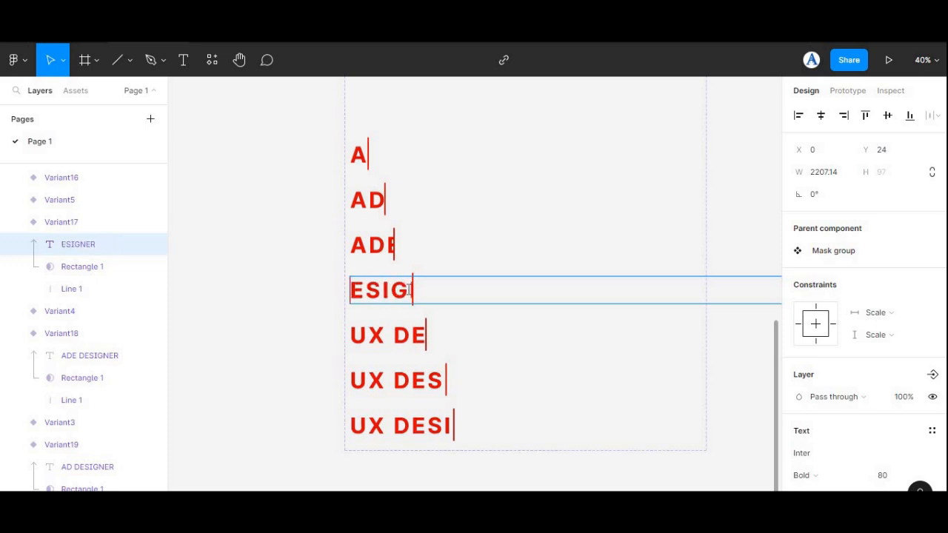
type("ADE")
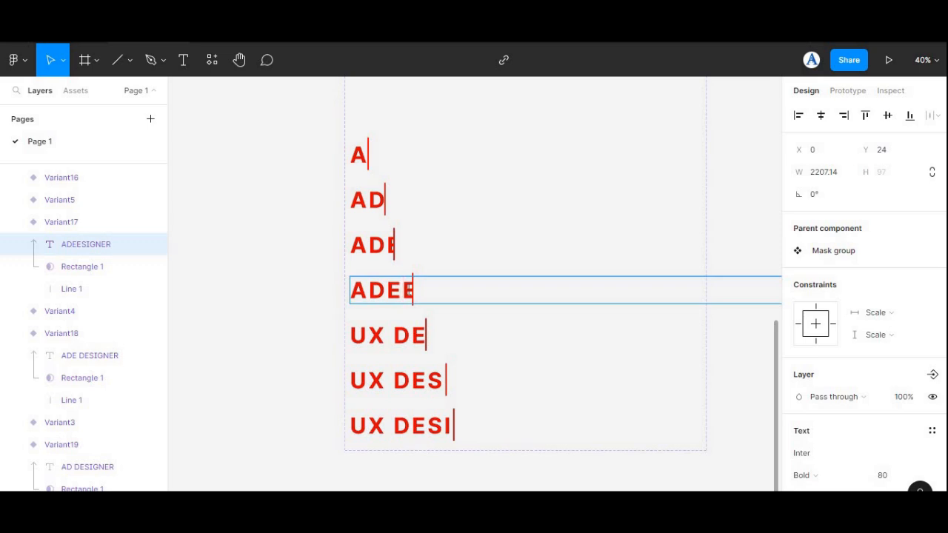
type("N")
Replace the UX DE part of the fifth copied variant's text with the first five letters of the name.
left_click(426, 335)
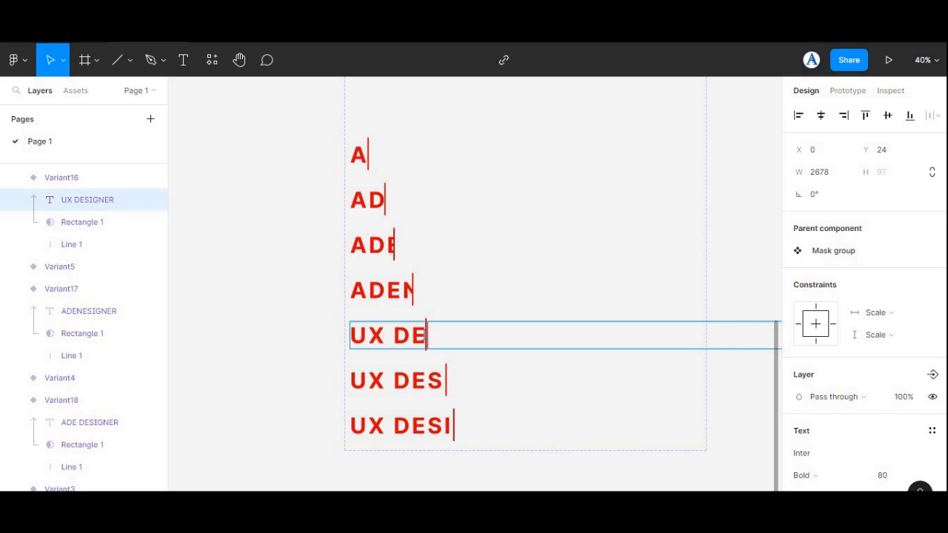
key("BackSpace")
key("BackSpace")
key("BackSpace")
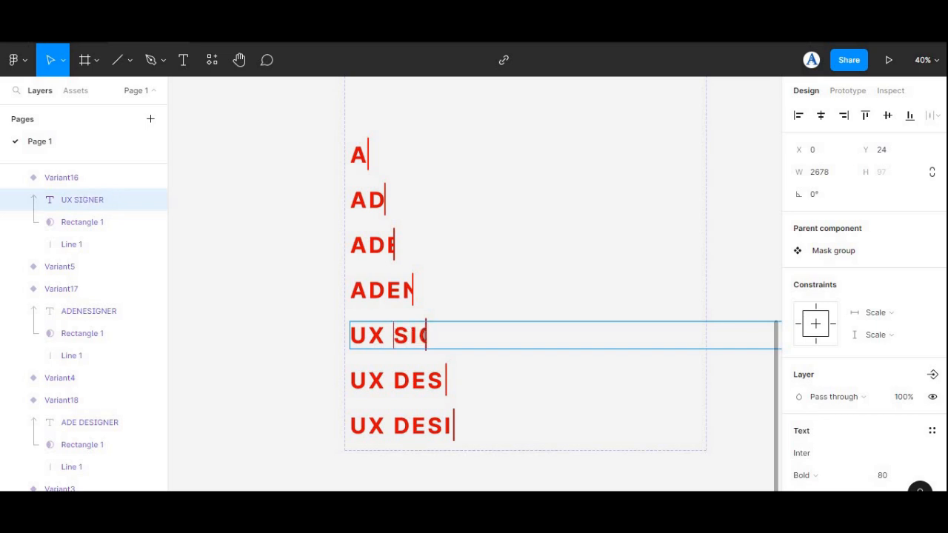
key("BackSpace")
key("BackSpace")
type("ADENI")
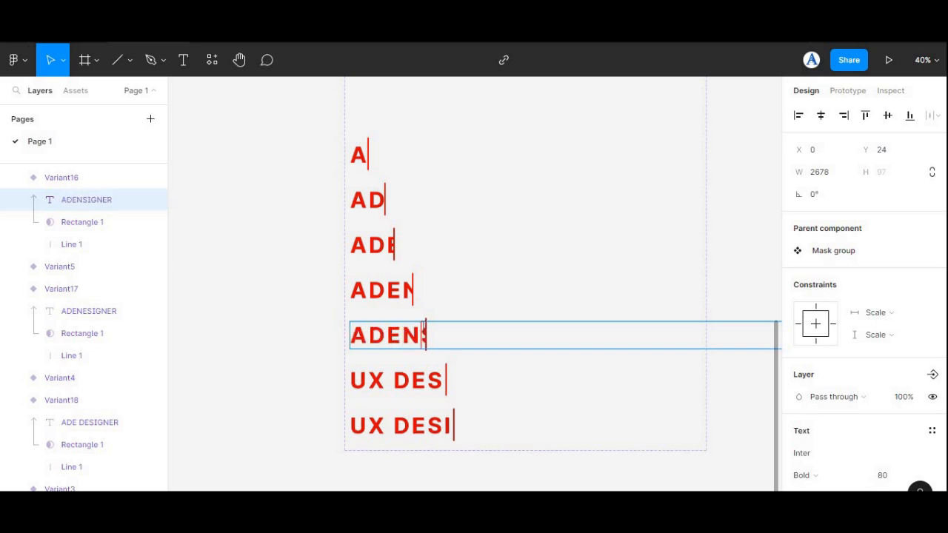
Replace the UX DES part of the sixth copied variant's text with the first six letters of the name.
left_click(440, 377)
key("BackSpace")
key("BackSpace")
key("BackSpace")
key("BackSpace")
key("BackSpace")
key("BackSpace")
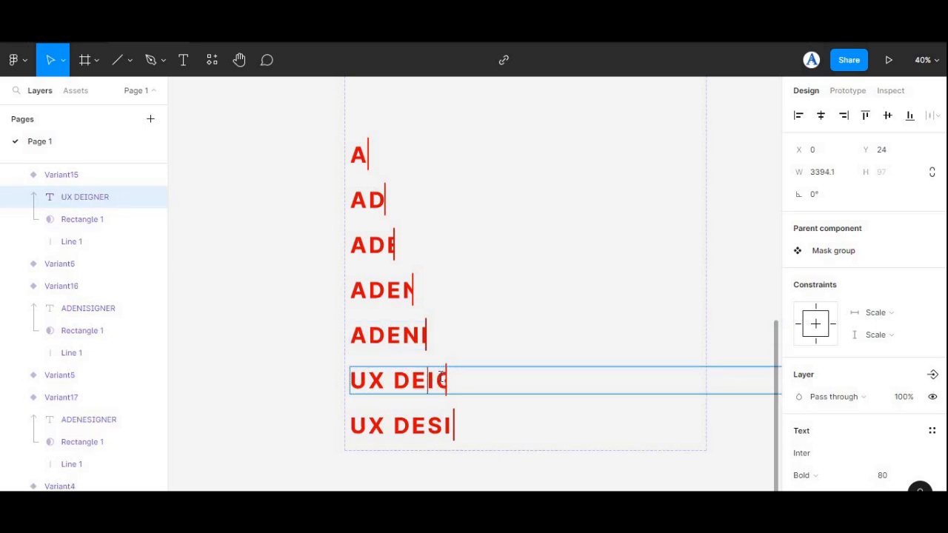
type("ADENIY")
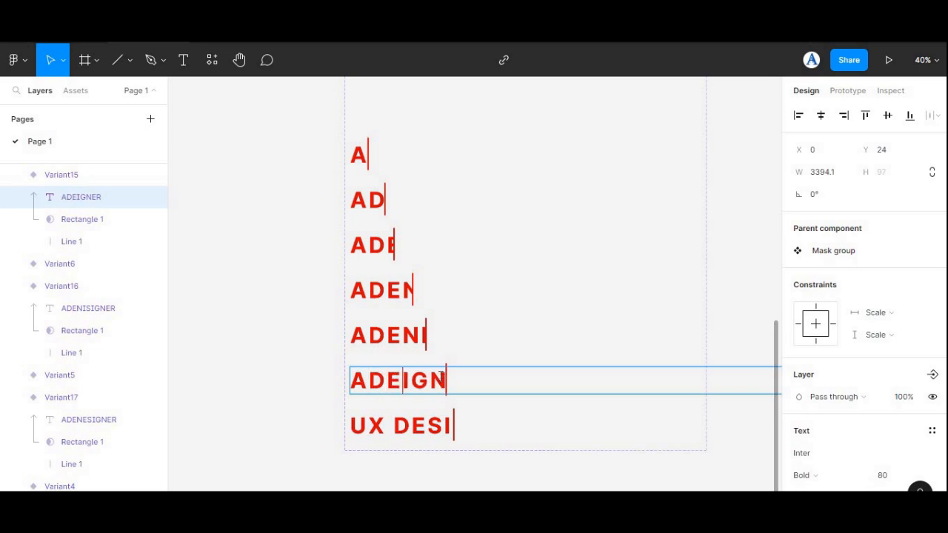
Replace the UX DESI part of the last copied variant's text with the full seven-letter name.
left_click(454, 423)
double_click(452, 423)
key("BackSpace")
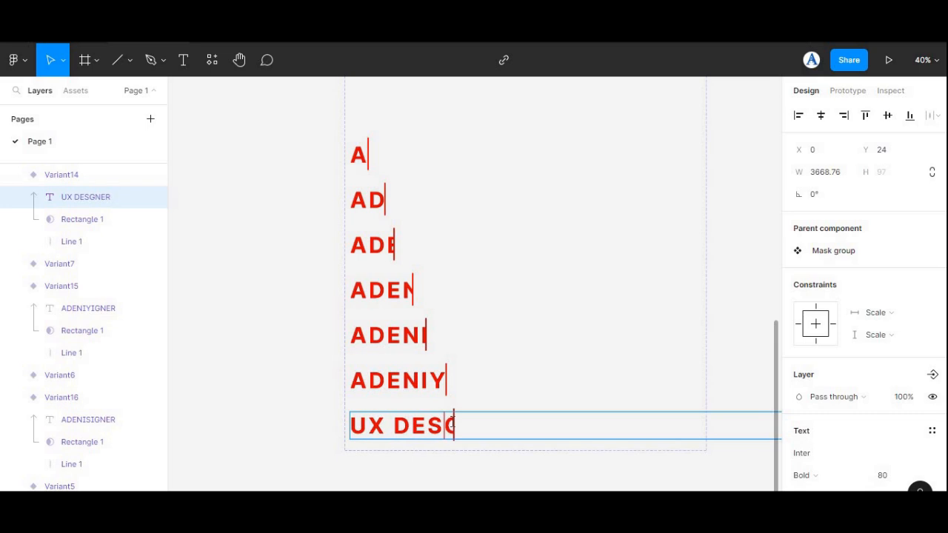
key("BackSpace")
key("BackSpace")
key("BackSpace")
key("BackSpace")
key("BackSpace")
key("BackSpace")
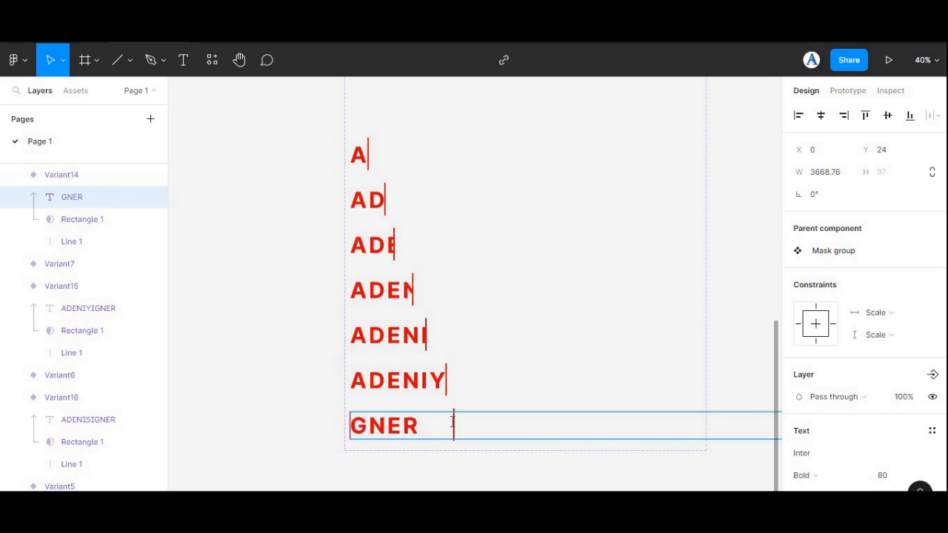
type("ADENIY")
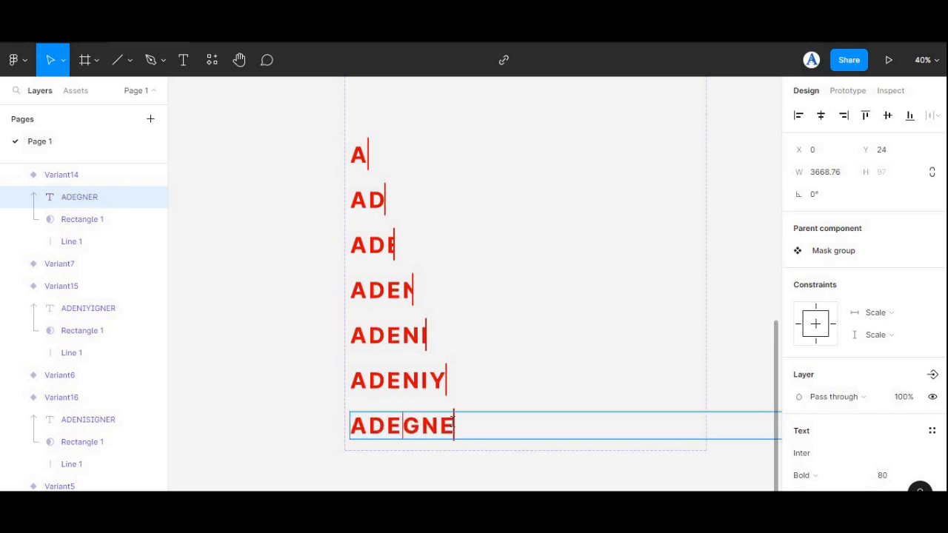
type("I")
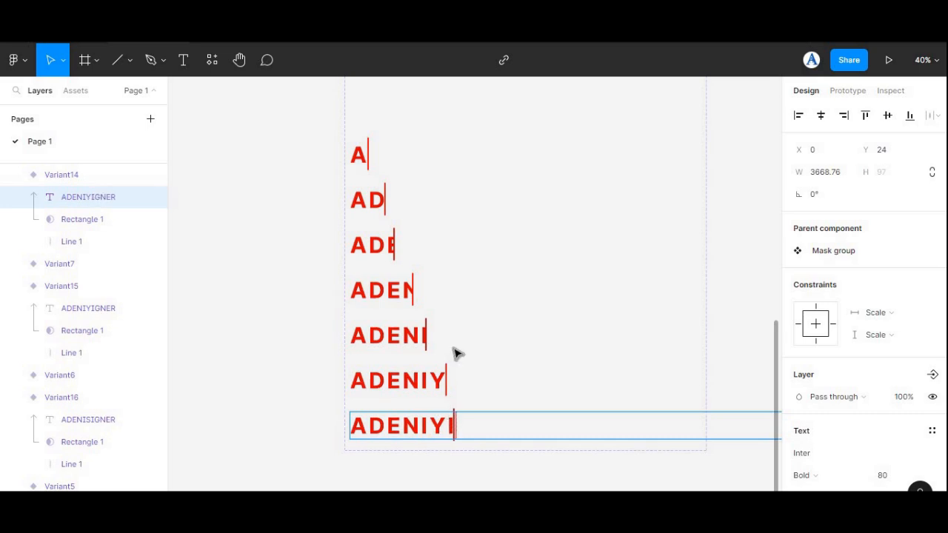
Widen the third, fourth and fifth name variants to reveal their last letters fully, making the fifth 286 wide.
left_click(404, 239)
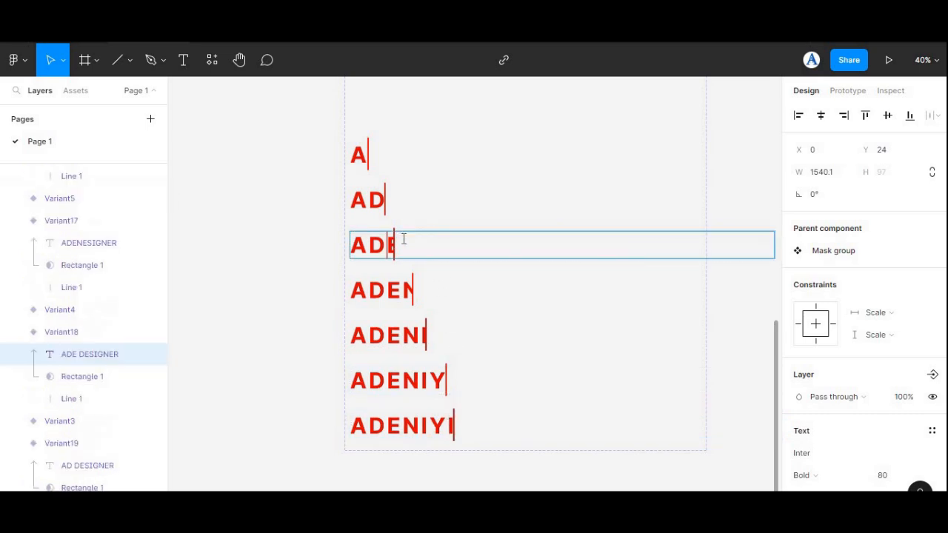
left_click(453, 197)
left_click(457, 304)
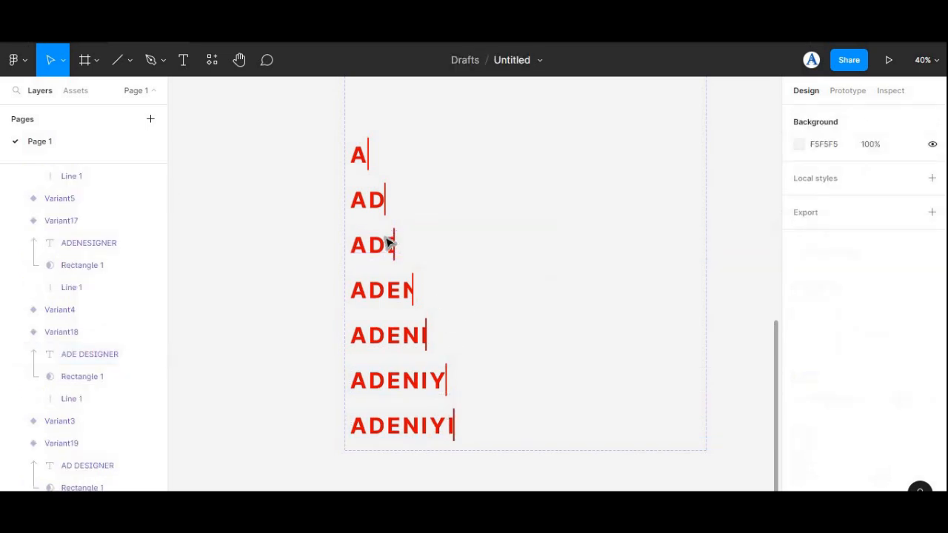
left_click(398, 246)
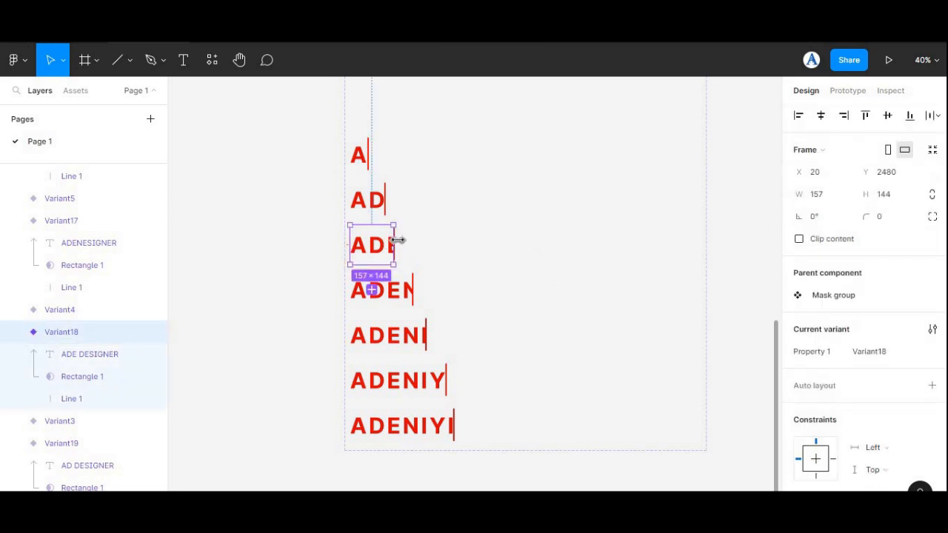
mouse_move(401, 242)
left_mouse_down()
mouse_move(409, 240)
mouse_move(399, 240)
mouse_move(399, 252)
left_mouse_up()
left_click(409, 286)
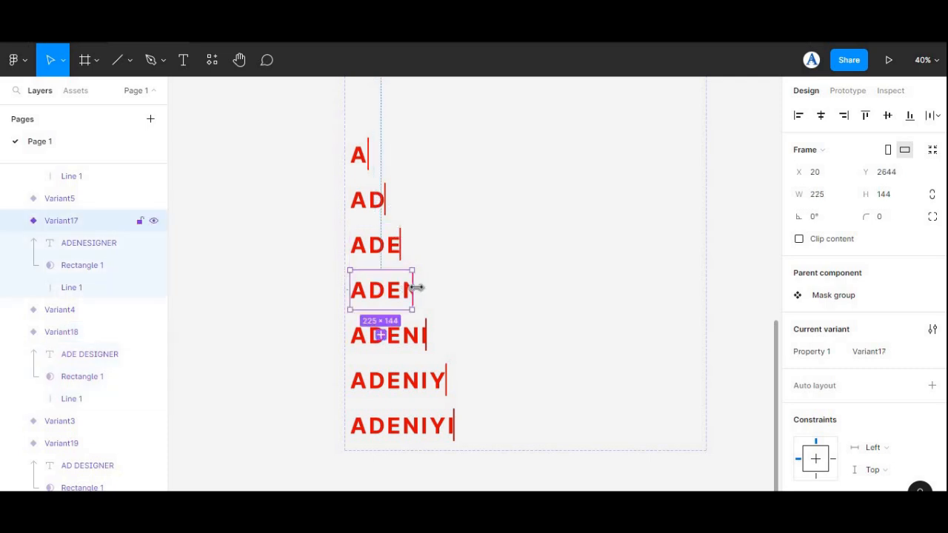
left_click_drag(423, 287, 419, 282)
left_click(428, 342)
left_click_drag(432, 337, 429, 337)
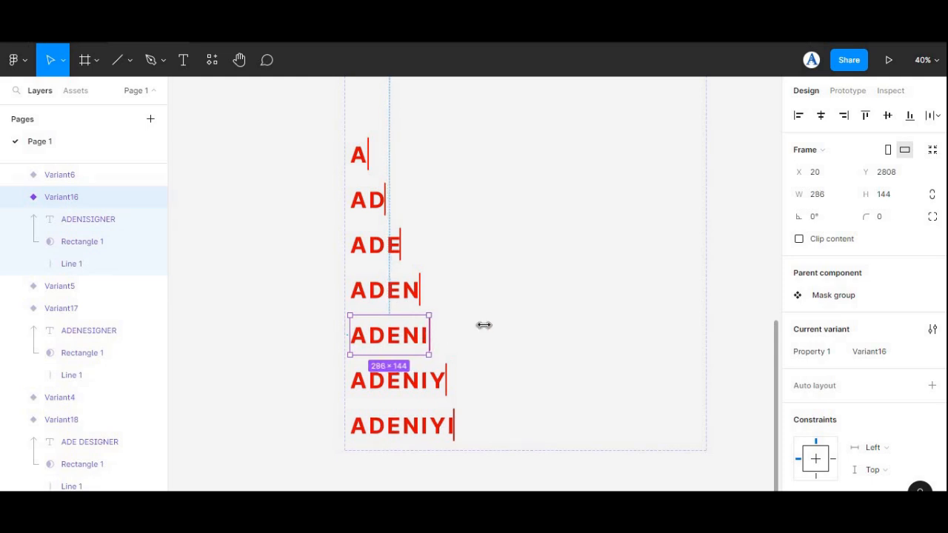
left_click(510, 404)
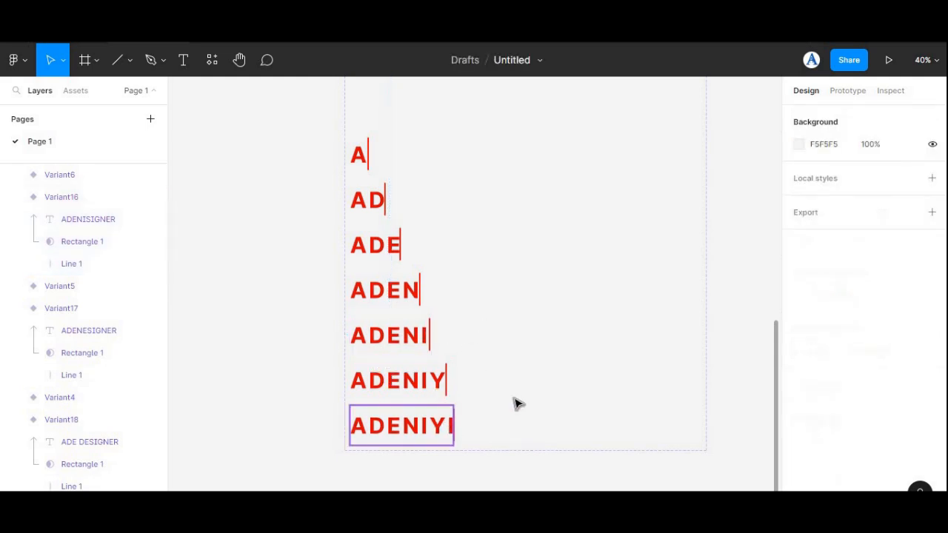
Look over the UX DESIGNER variants and the retyped name variants in the component set.
left_click(454, 435)
left_click(477, 255)
scroll(557, 254, "down", 1)
scroll(557, 254, "up", 8)
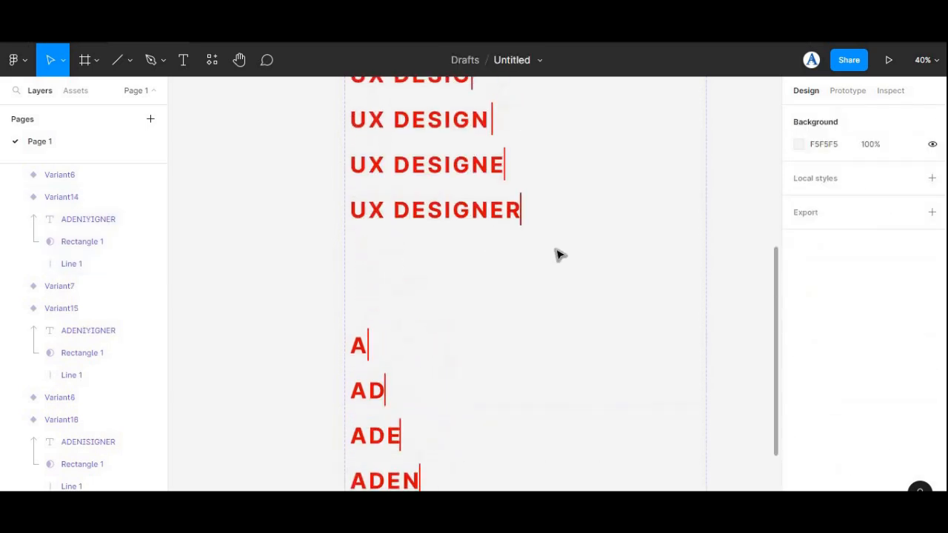
scroll(558, 255, "up", 5)
scroll(558, 254, "down", 10)
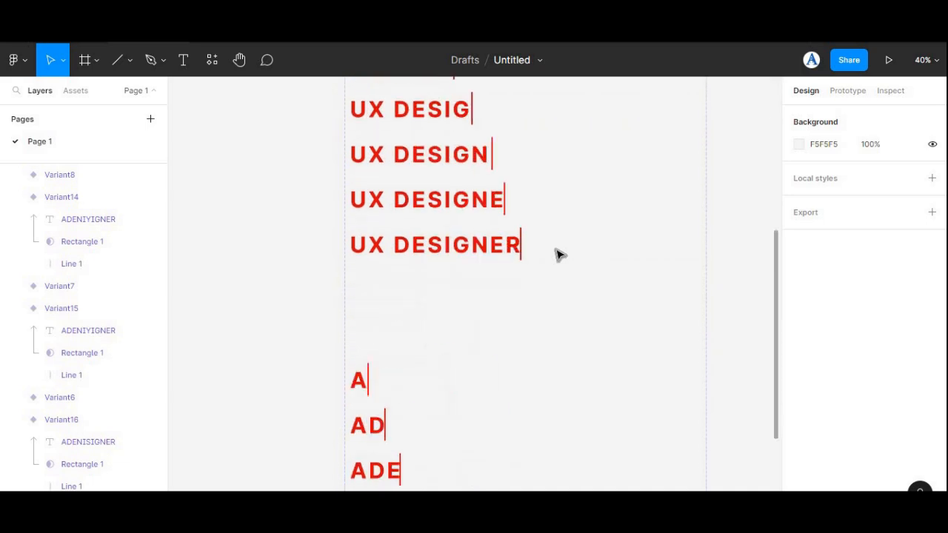
scroll(558, 254, "down", 5)
scroll(519, 259, "up", 5)
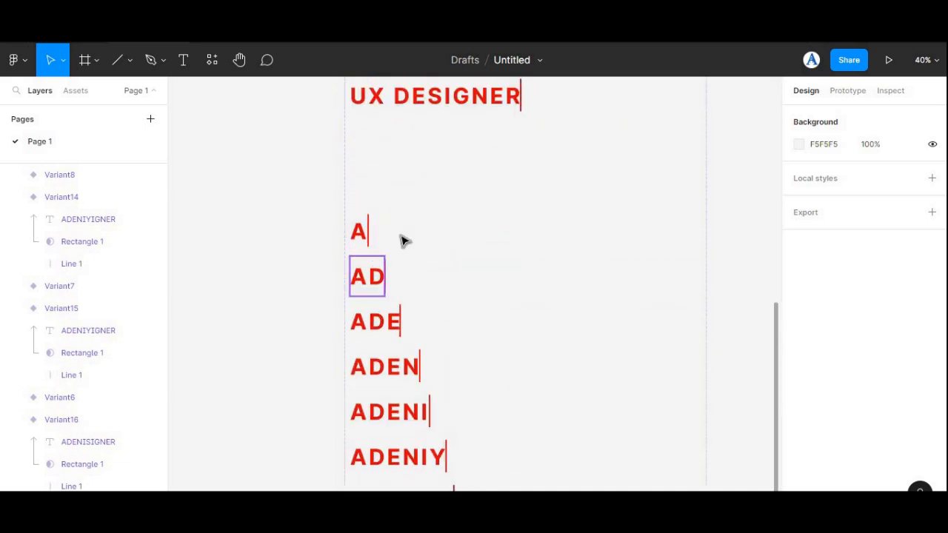
Move the seven name variants above the UX DESIGNER variants in the component set.
scroll(514, 363, "down", 4)
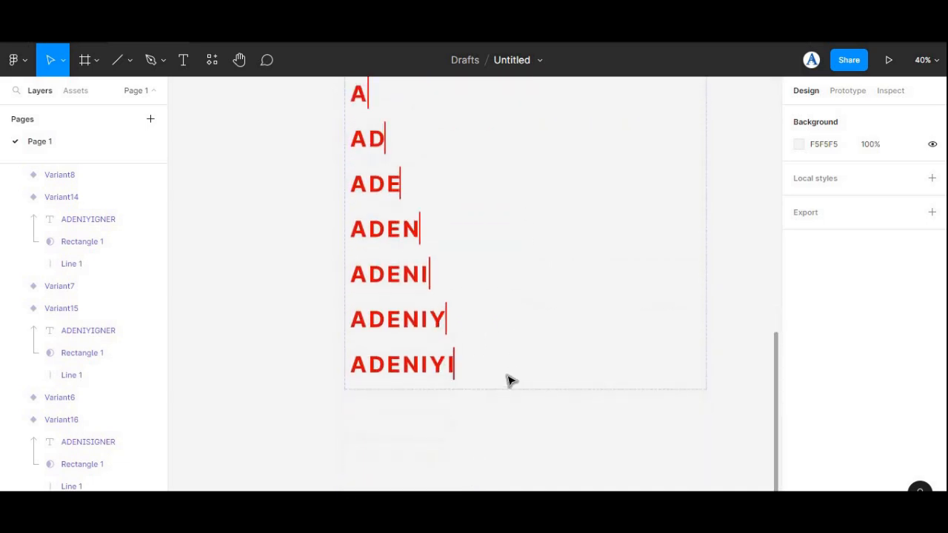
left_click_drag(342, 189, 367, 222)
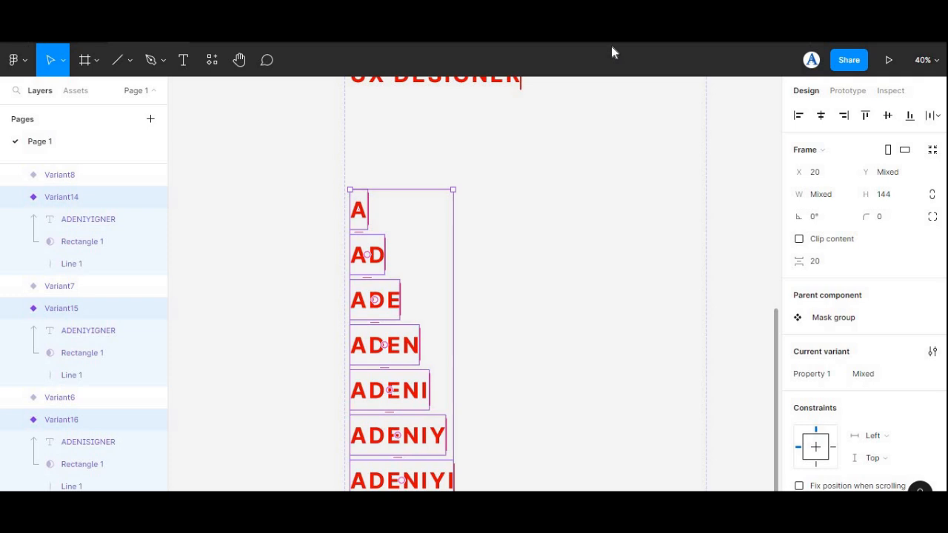
left_click_drag(613, 49, 609, 158)
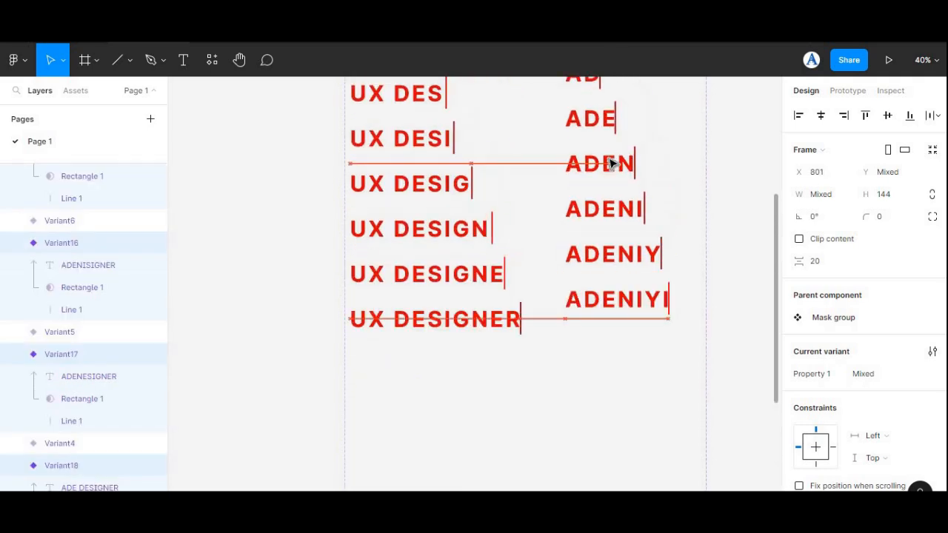
left_click_drag(592, 194, 591, 203)
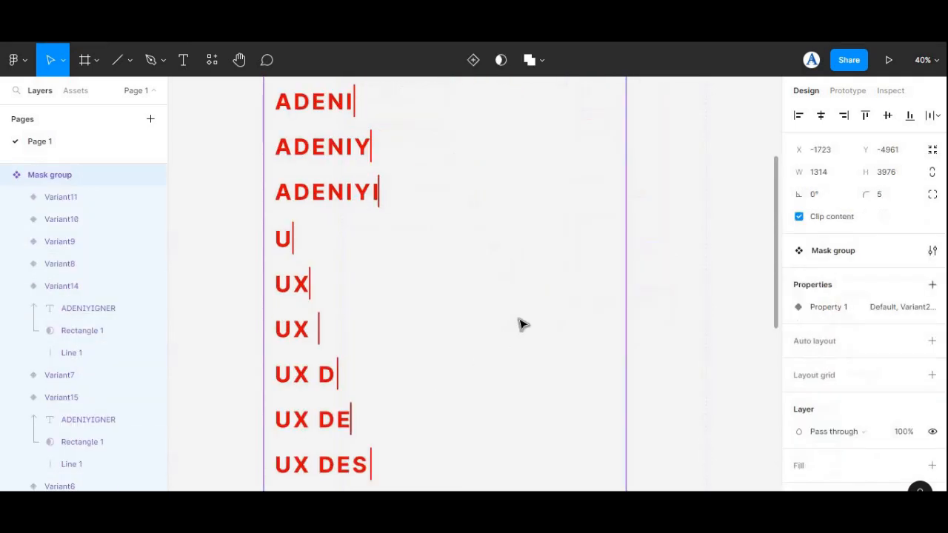
Look over the new order of the name and UX DESIGNER variants in the component set.
scroll(518, 324, "up", 8)
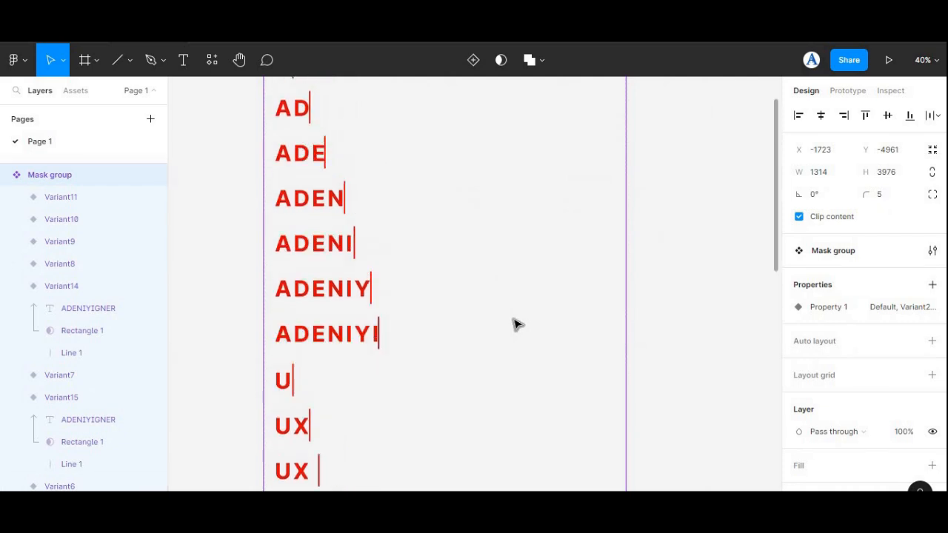
scroll(519, 325, "down", 3)
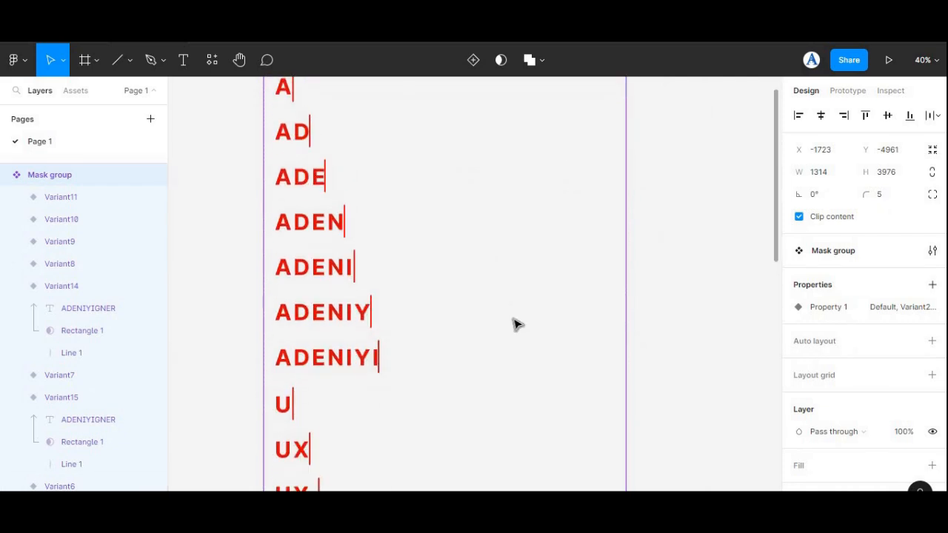
scroll(518, 324, "down", 4)
scroll(518, 324, "up", 5)
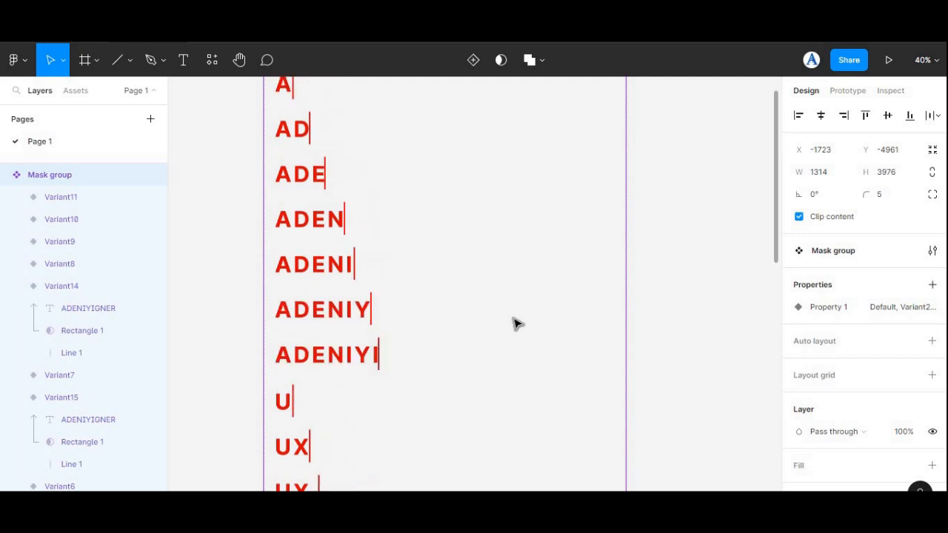
scroll(516, 323, "down", 1)
scroll(514, 322, "up", 1)
scroll(482, 303, "down", 2)
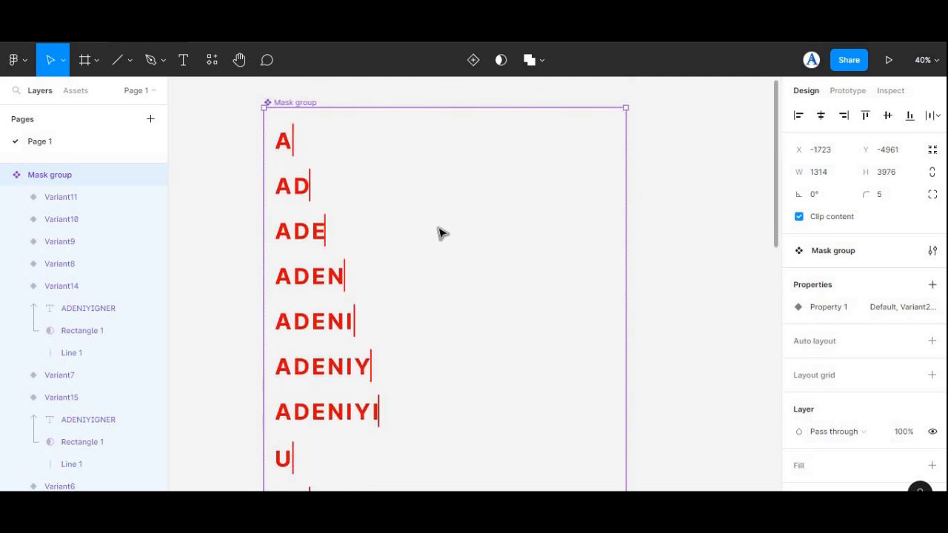
scroll(453, 169, "up", 2)
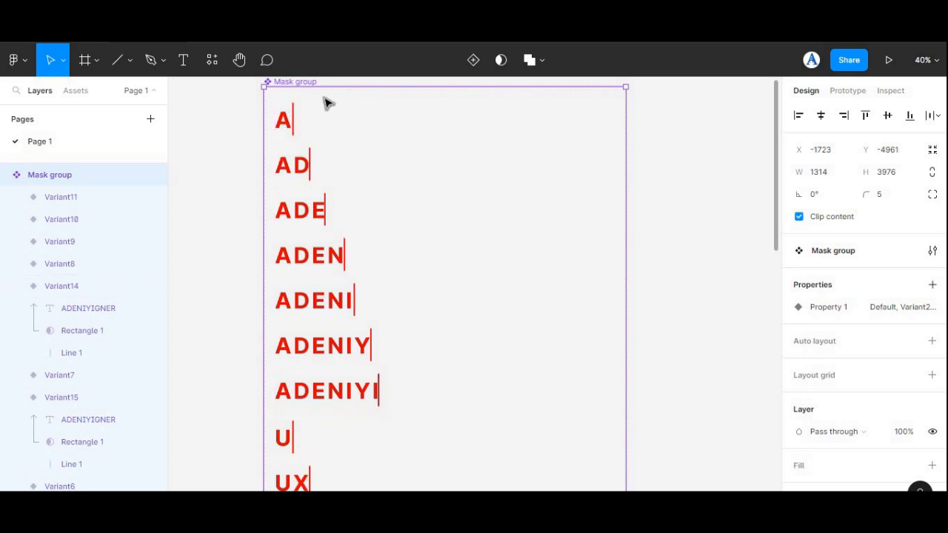
Space all the variants in the component set evenly with wider vertical gaps.
left_click_drag(304, 210, 294, 182)
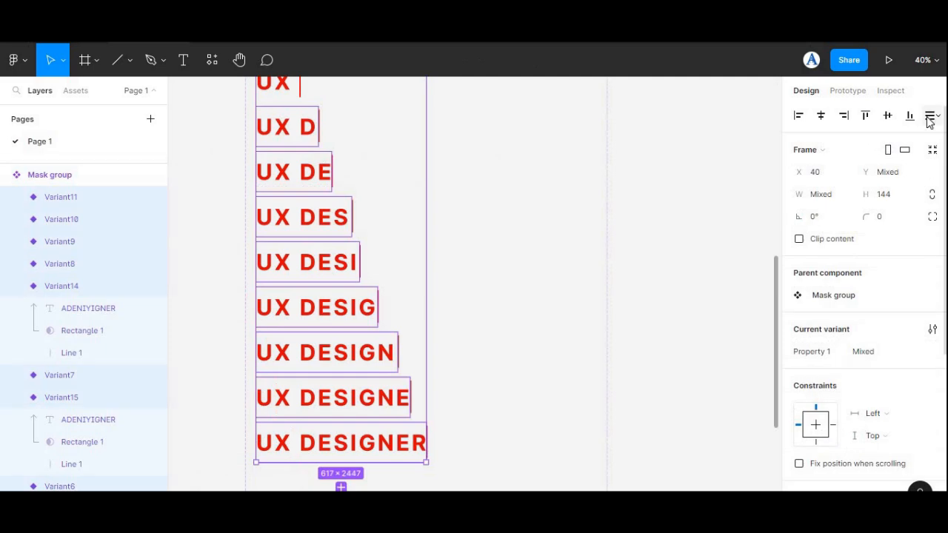
left_click(933, 116)
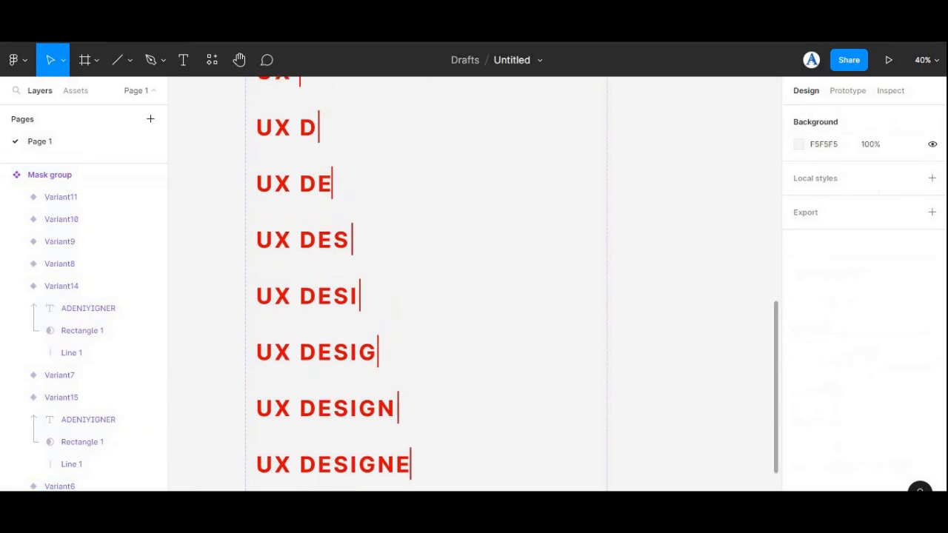
scroll(495, 253, "up", 1)
scroll(495, 253, "up", 6)
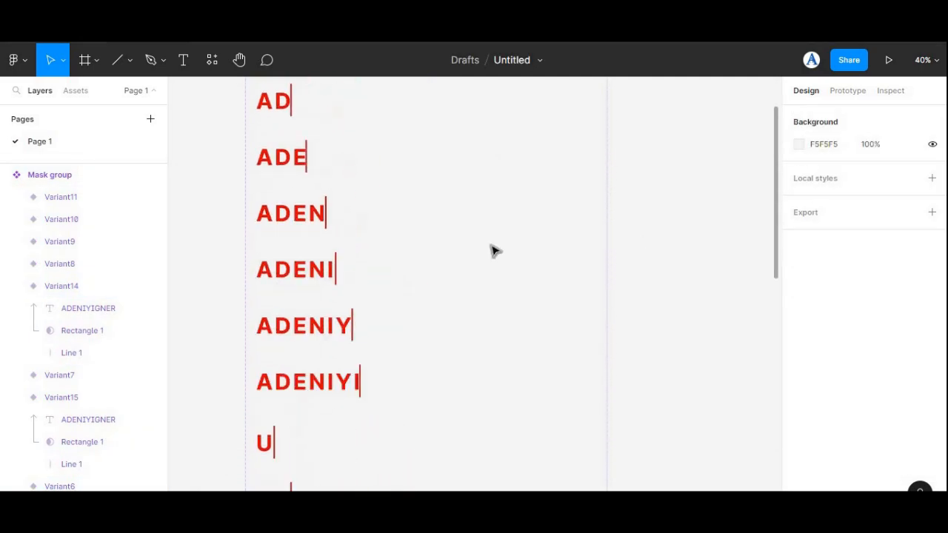
scroll(495, 252, "up", 3)
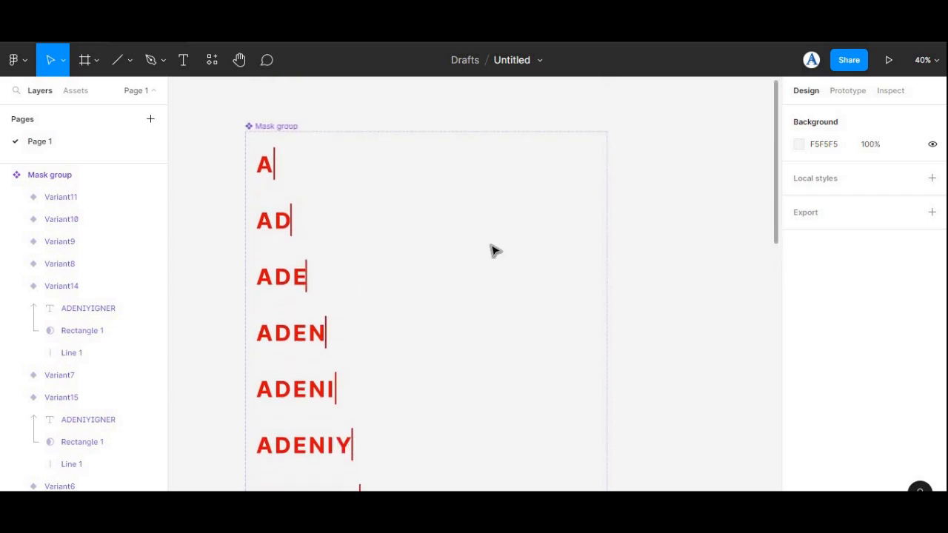
Check the vertical spacing of the variants from the first name variant through the UX DESIGNER ones.
scroll(495, 253, "down", 10)
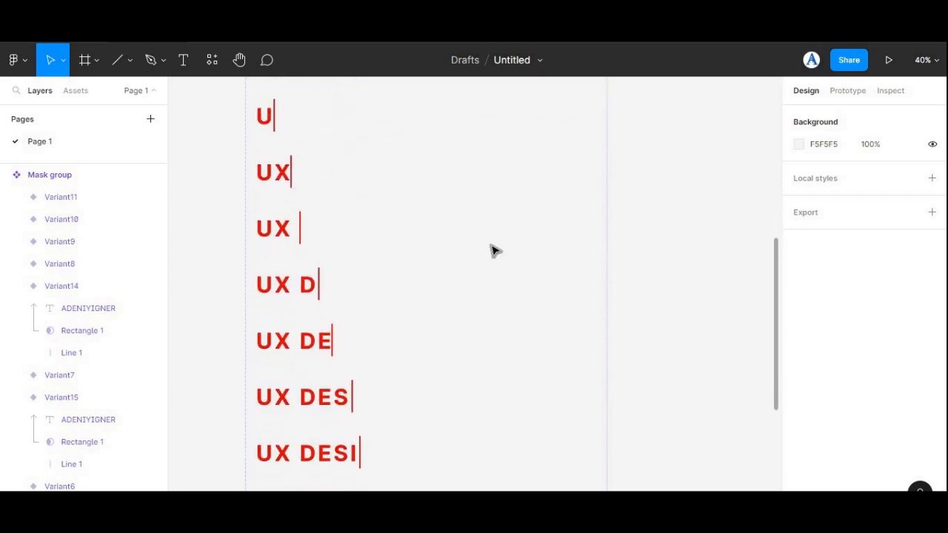
scroll(494, 251, "up", 12)
scroll(495, 250, "down", 2)
scroll(495, 249, "down", 2)
scroll(495, 250, "up", 2)
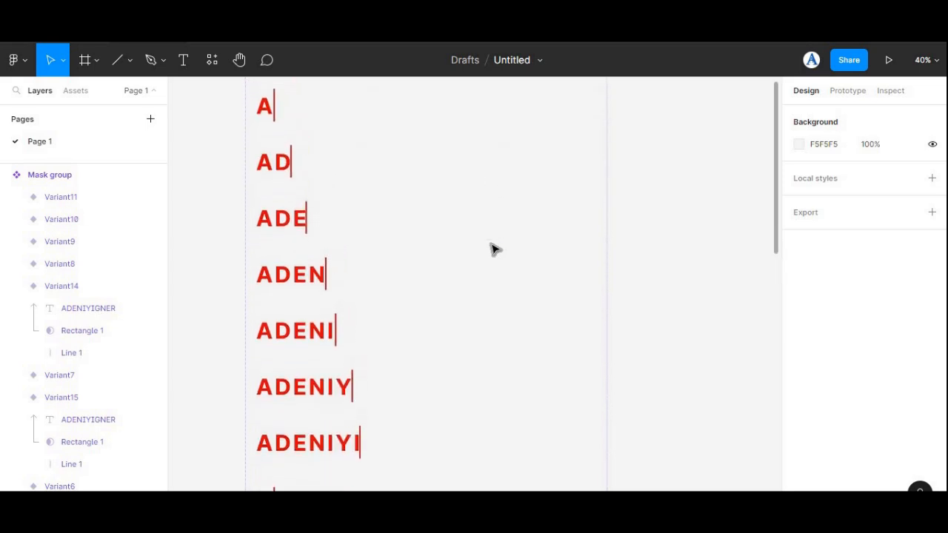
scroll(495, 249, "down", 1)
scroll(495, 250, "down", 1)
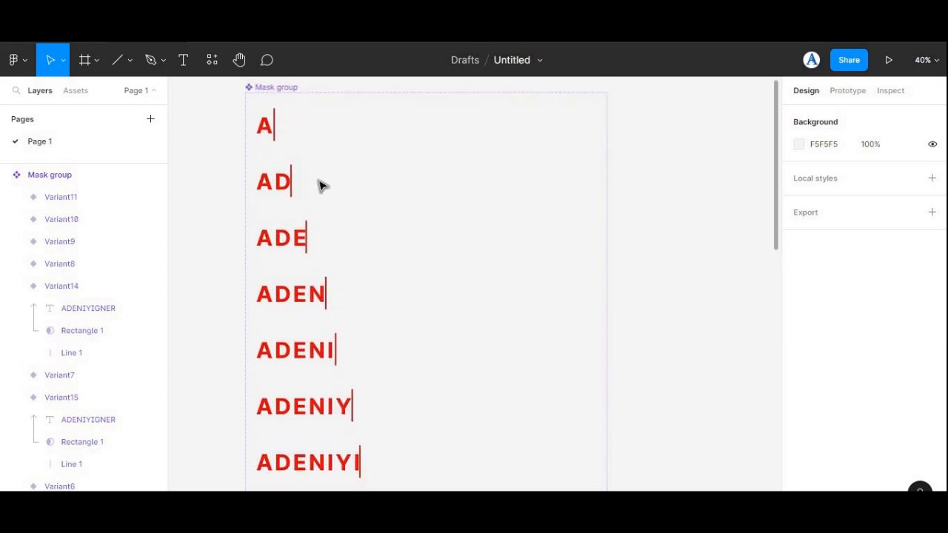
Connect the one-letter name variant to the two-letter one with a Change to interaction after a 300 ms delay.
left_click(268, 134)
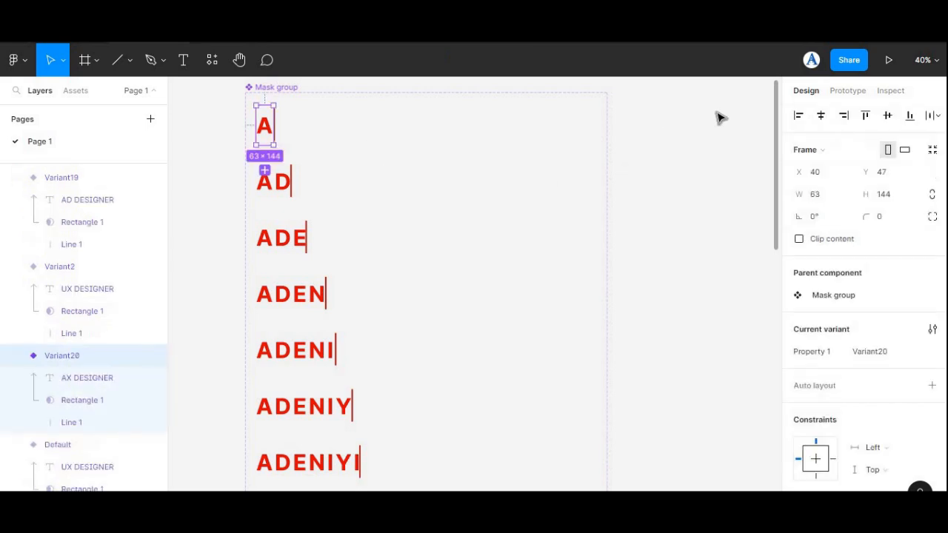
left_click(854, 92)
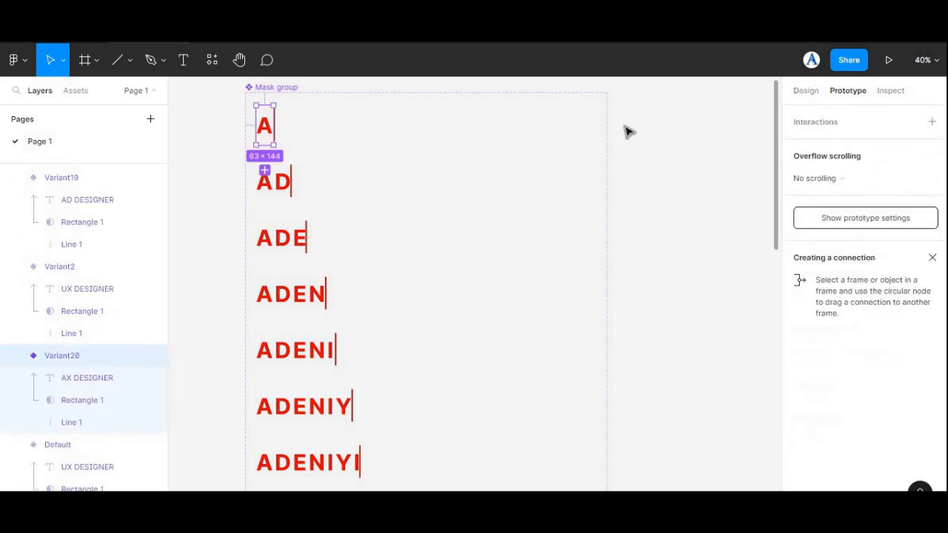
mouse_move(275, 129)
left_click_drag(273, 128, 290, 197)
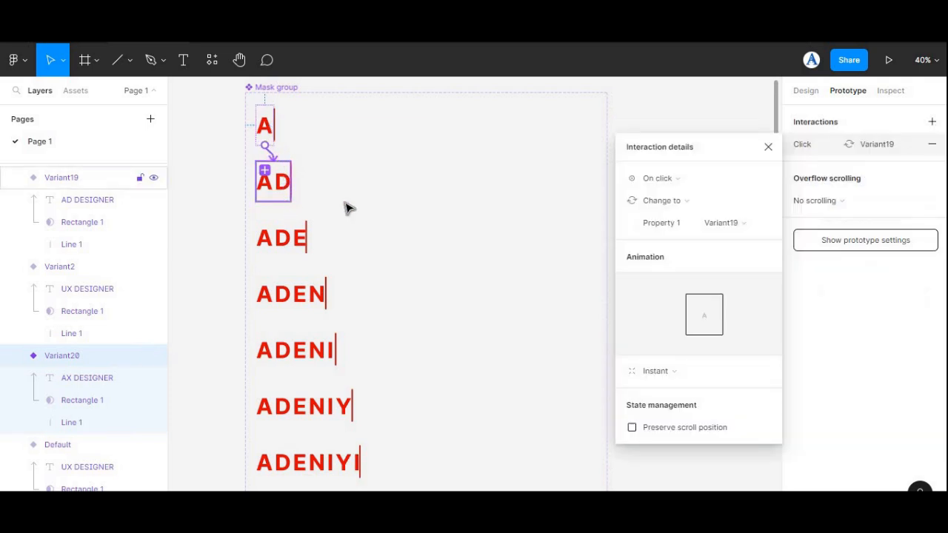
left_click(659, 178)
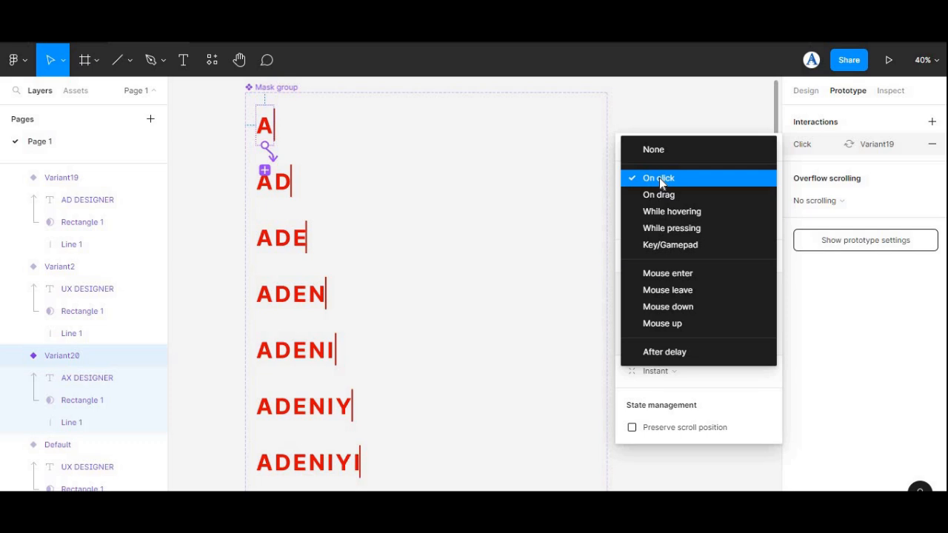
left_click(703, 350)
left_click(729, 185)
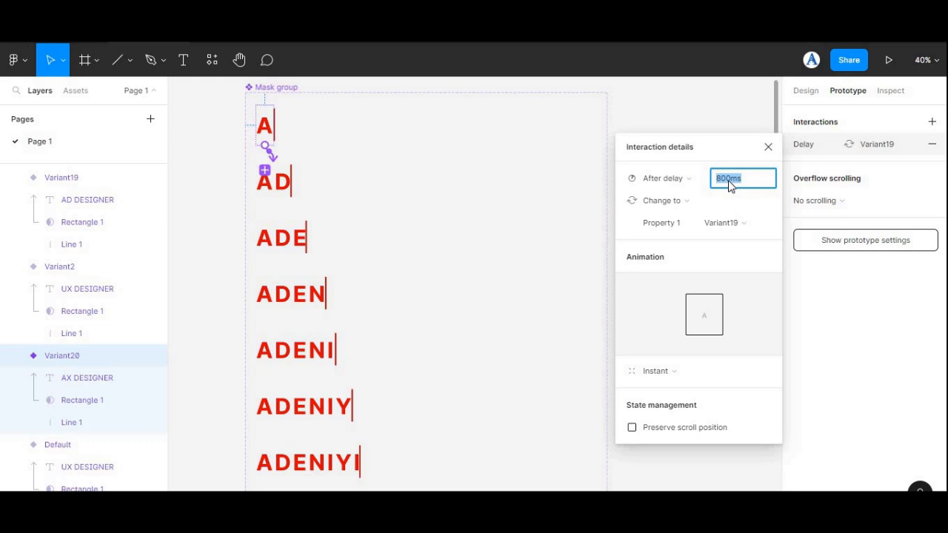
key("Return")
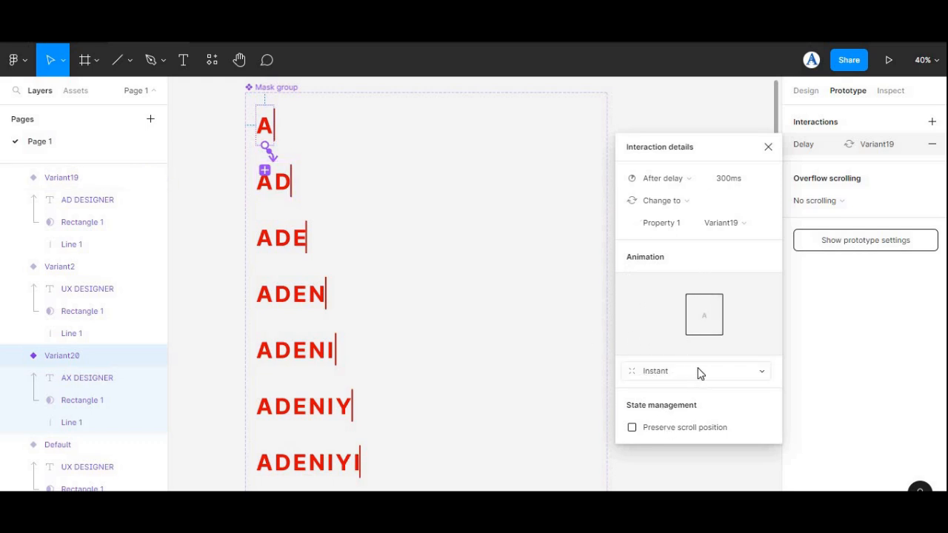
Connect the two-letter name variant to the three-letter one with a Change to interaction after a 300 ms delay.
left_click(289, 187)
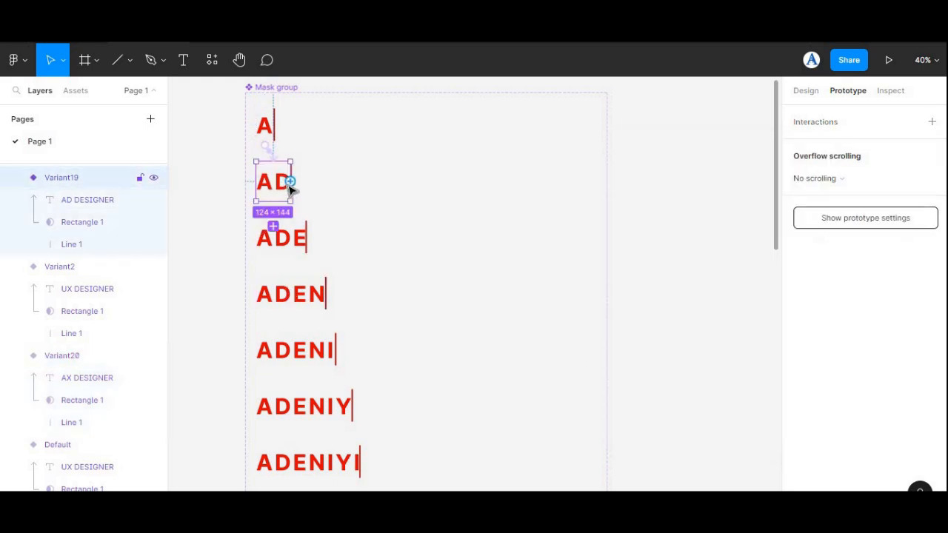
left_click_drag(291, 180, 295, 239)
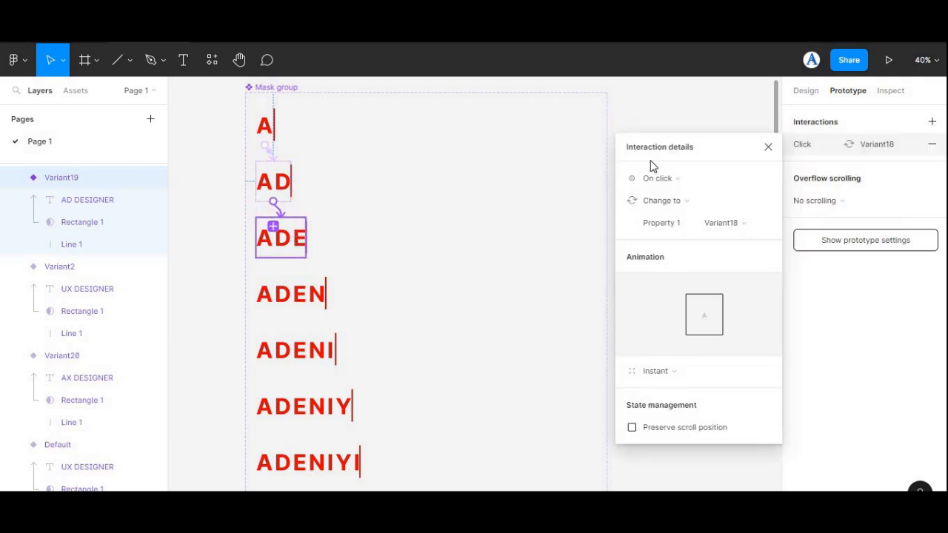
left_click(681, 182)
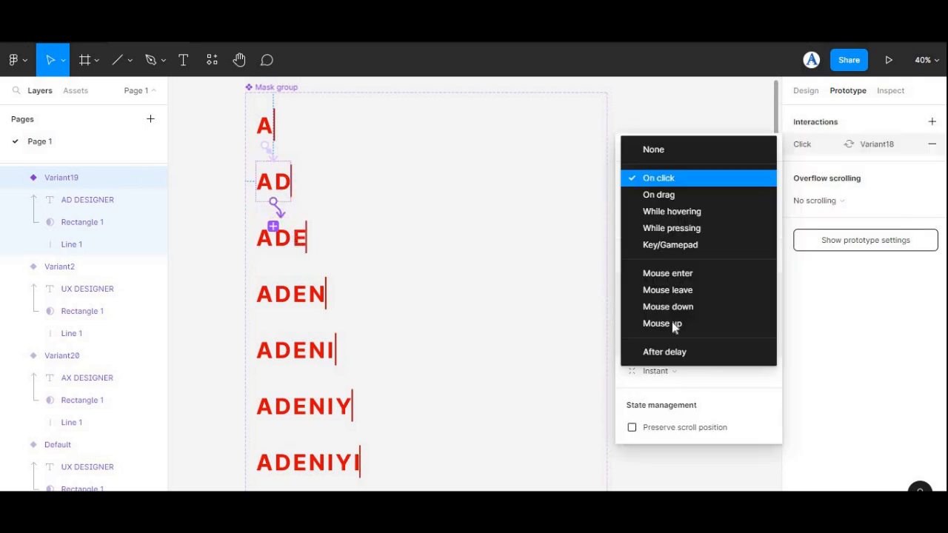
left_click(731, 182)
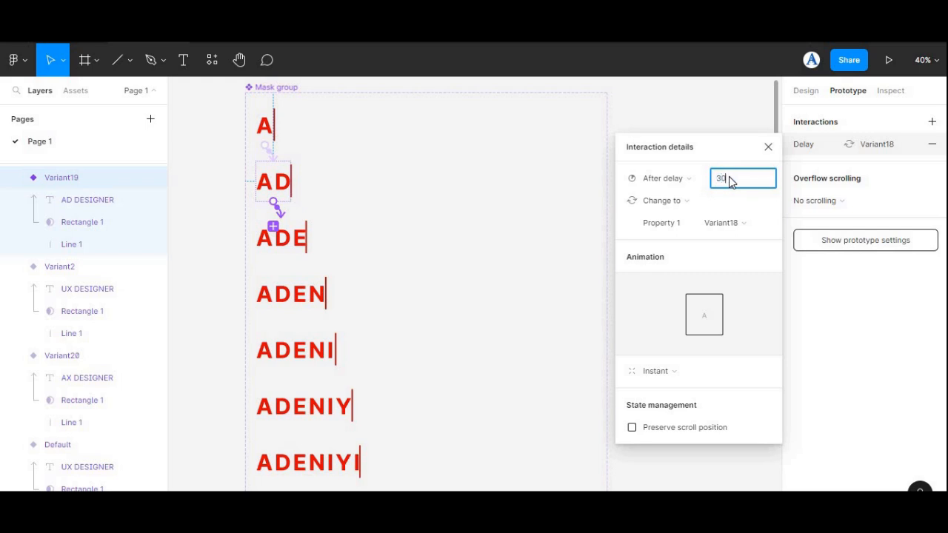
key("Return")
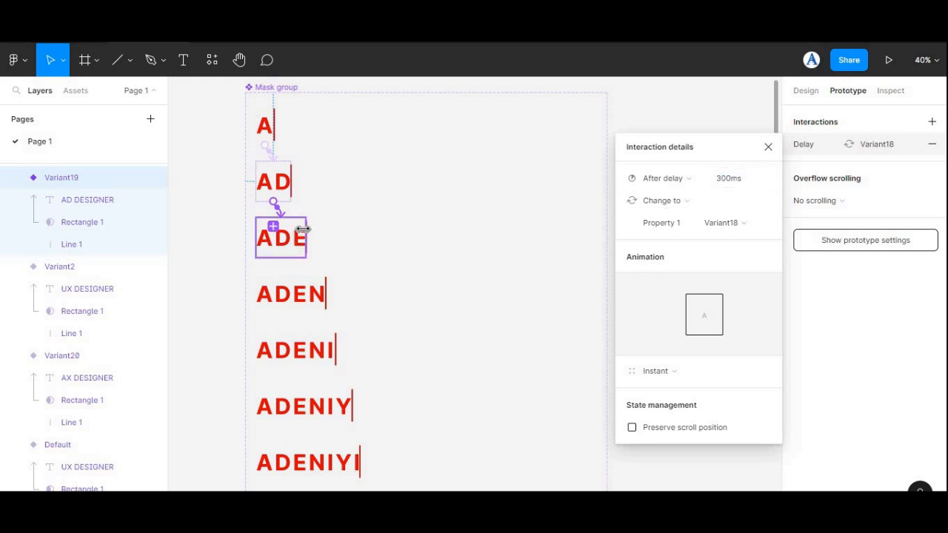
Connect the three-letter name variant to the four-letter one with a Change to interaction after a 300 ms delay.
left_click(304, 231)
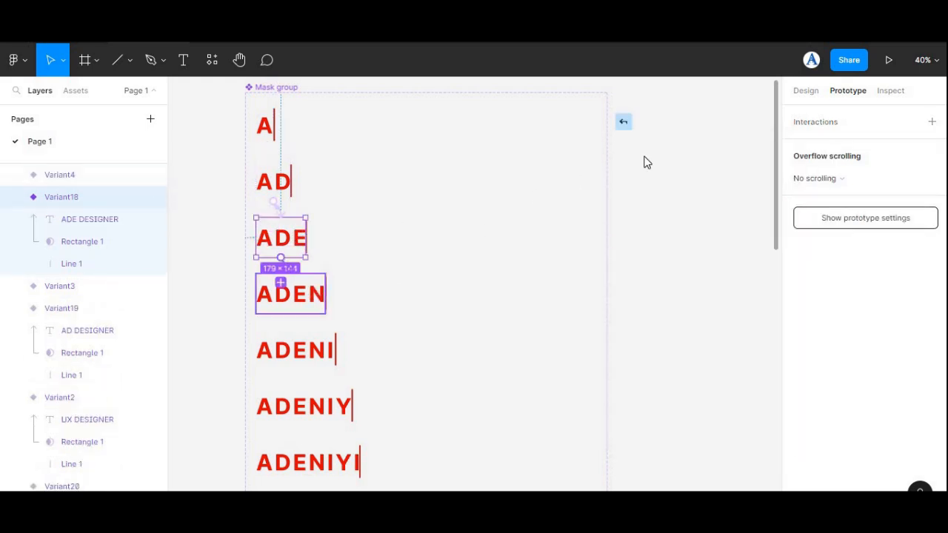
left_click(673, 179)
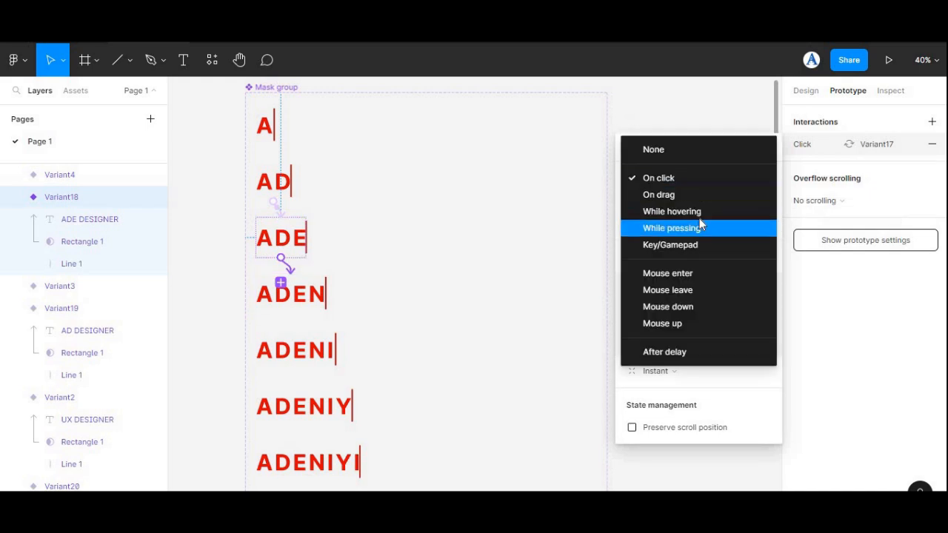
left_click(677, 352)
left_click(737, 187)
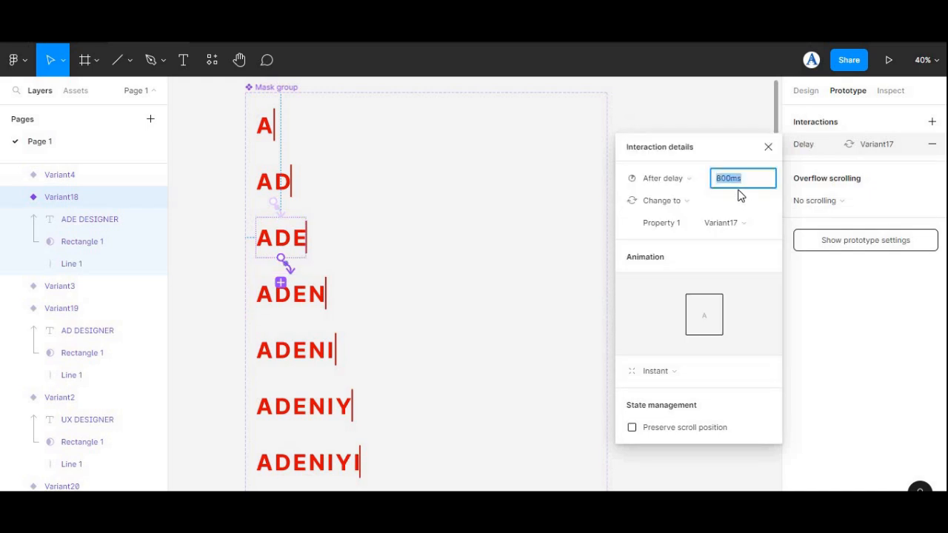
type("300")
key("Return")
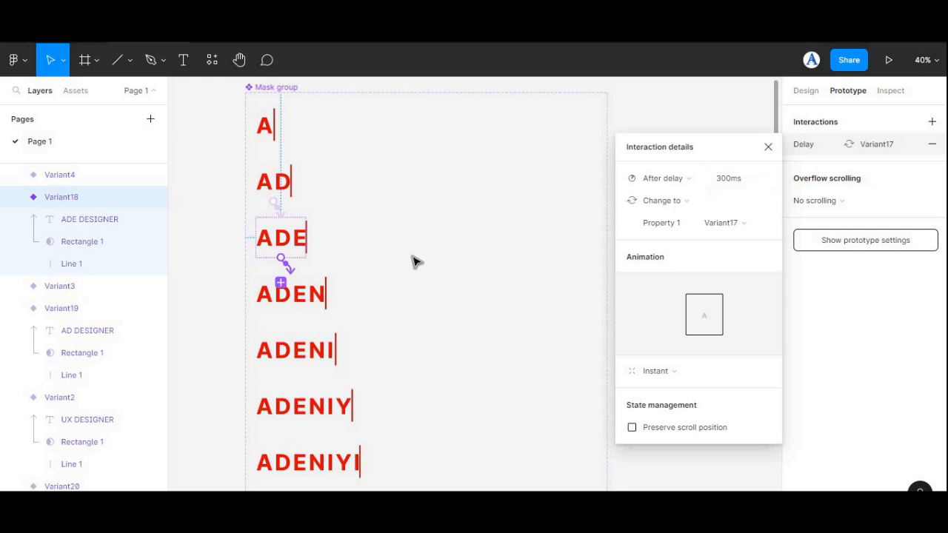
Look over the linked variants and open the delay interaction of the one-letter name variant for review.
scroll(412, 259, "down", 4)
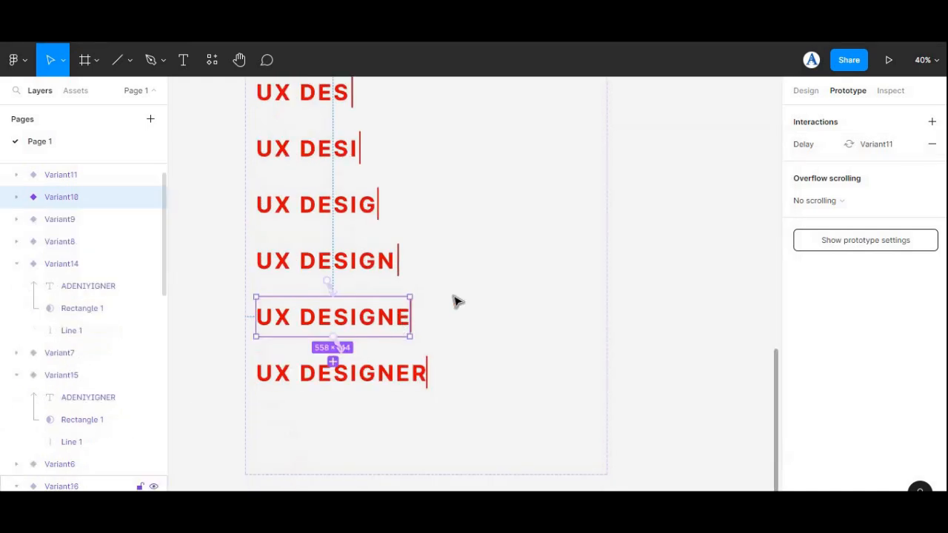
scroll(458, 296, "up", 1)
scroll(468, 298, "up", 10)
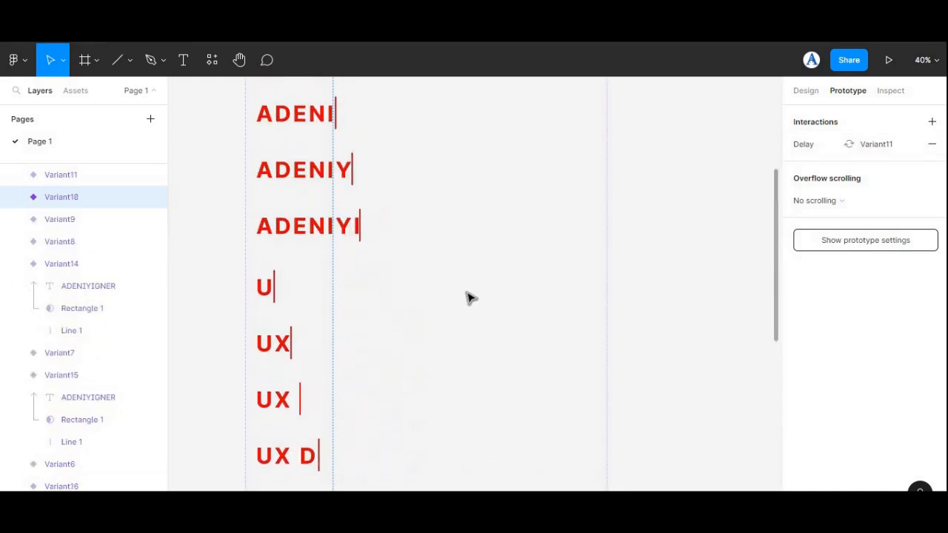
scroll(468, 293, "up", 2)
scroll(469, 295, "down", 2)
scroll(469, 295, "up", 1)
scroll(469, 295, "down", 1)
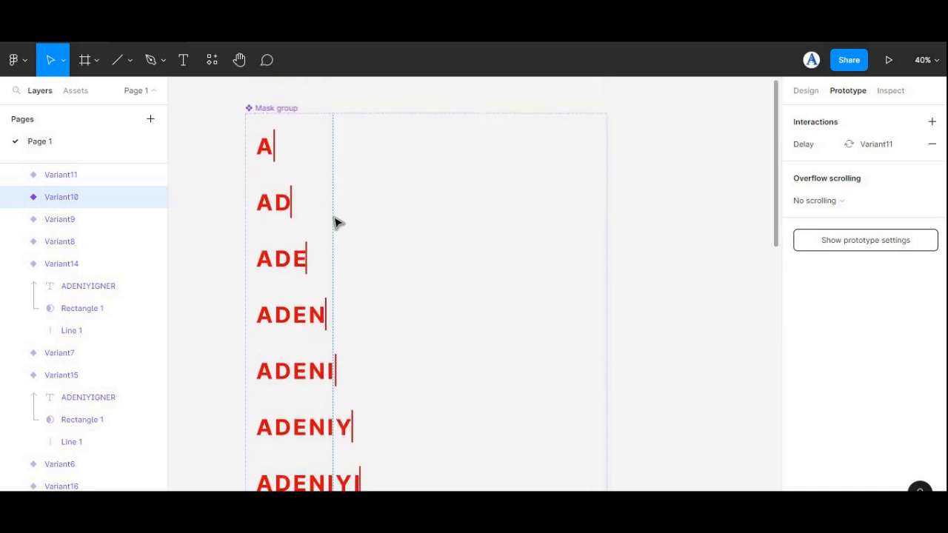
left_click(272, 159)
left_click(278, 183)
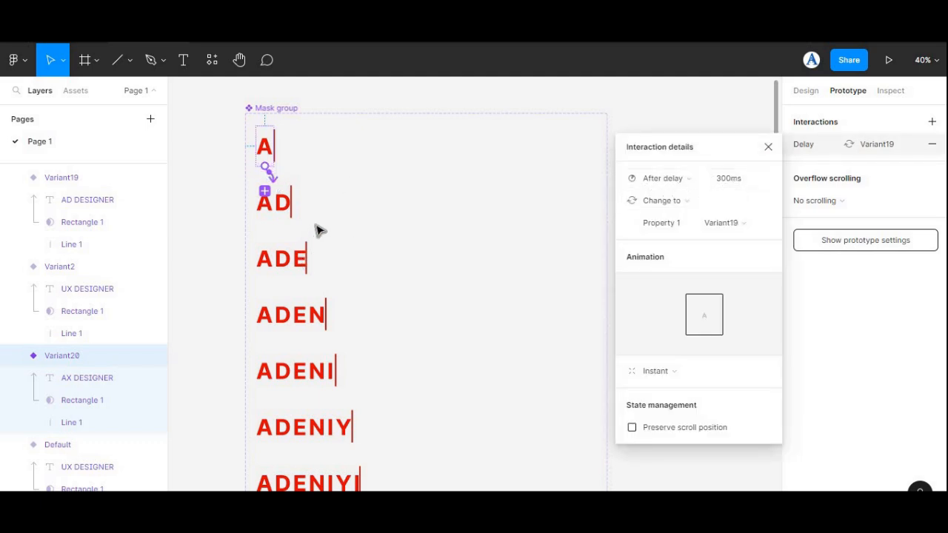
Connect the UX DESIGNER variant back to the one-letter name variant with a Change to interaction after a 300 ms delay.
scroll(319, 231, "down", 6)
scroll(311, 233, "down", 7)
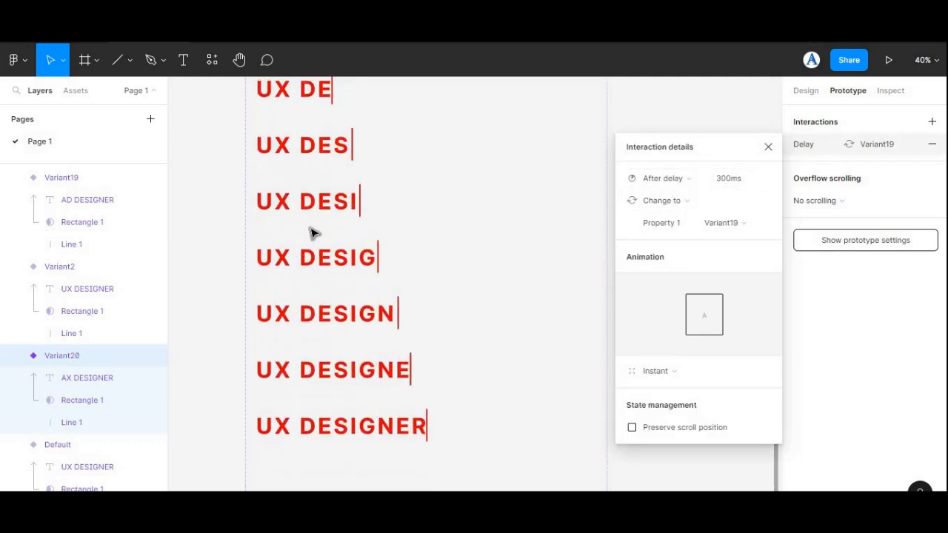
left_click(335, 249)
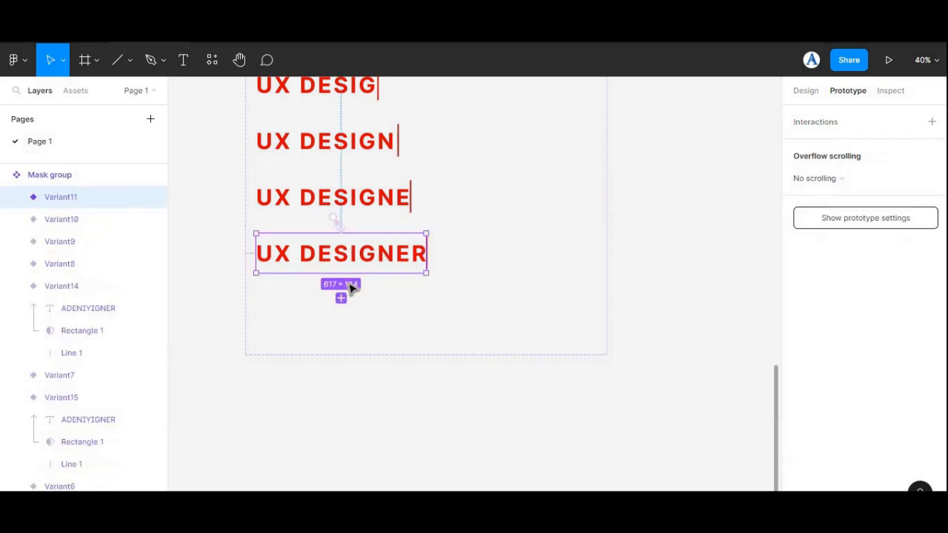
left_click_drag(341, 274, 272, 341)
left_click(656, 185)
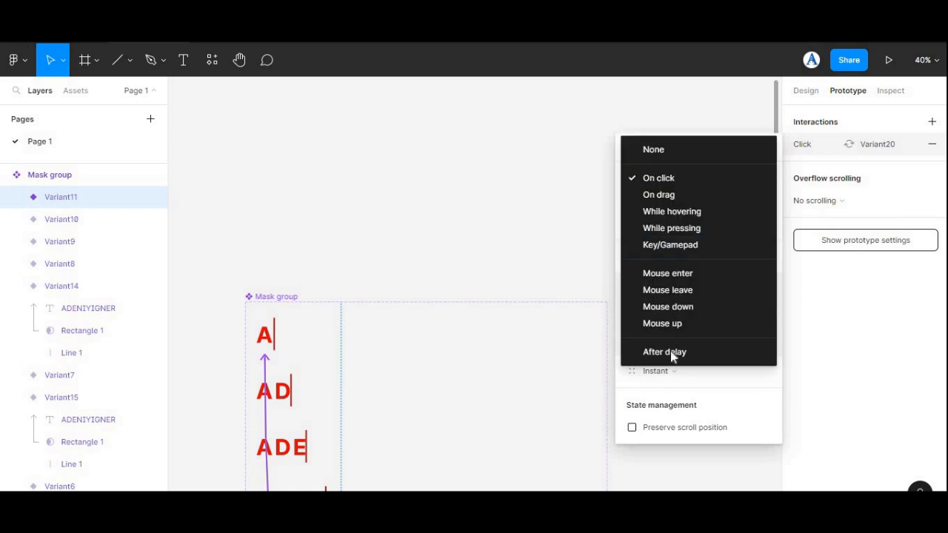
left_click(670, 351)
left_click(732, 182)
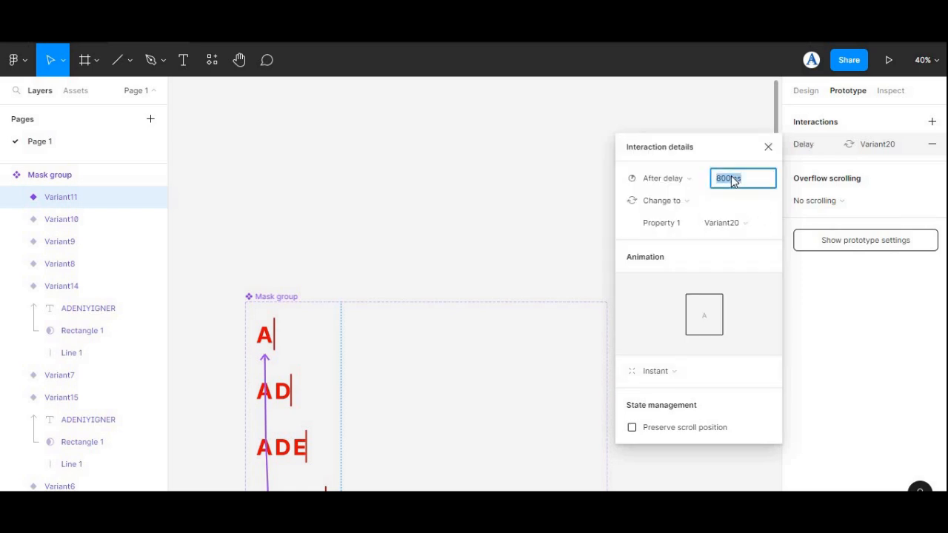
type("3000")
key("Return")
left_click(473, 361)
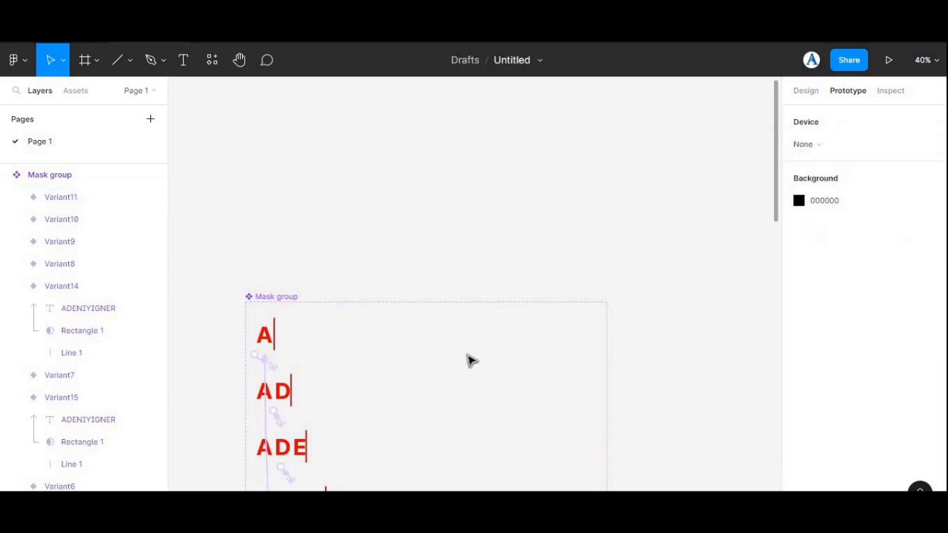
Look over the delay connections between the name variants and the UX DESIGNER variants.
scroll(472, 361, "down", 12)
scroll(465, 291, "up", 8)
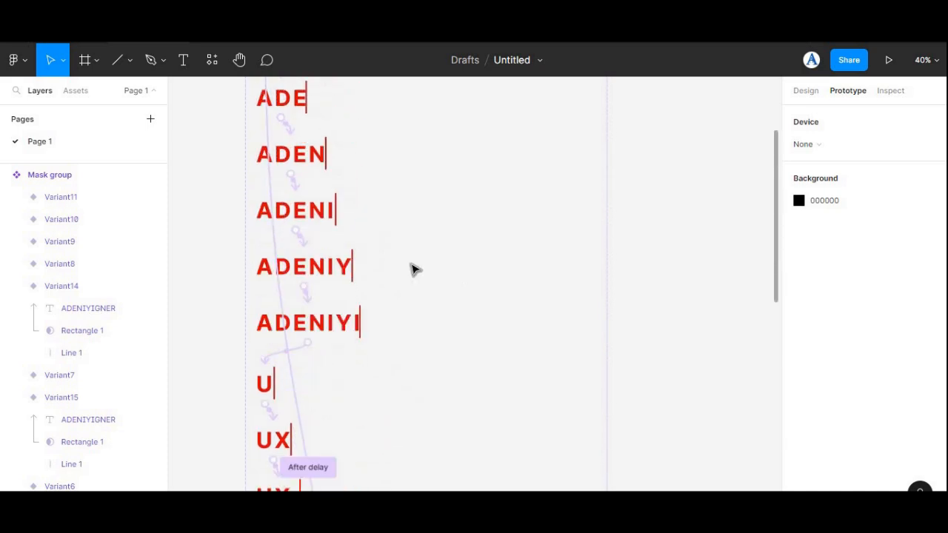
scroll(415, 269, "down", 1)
scroll(407, 248, "up", 10)
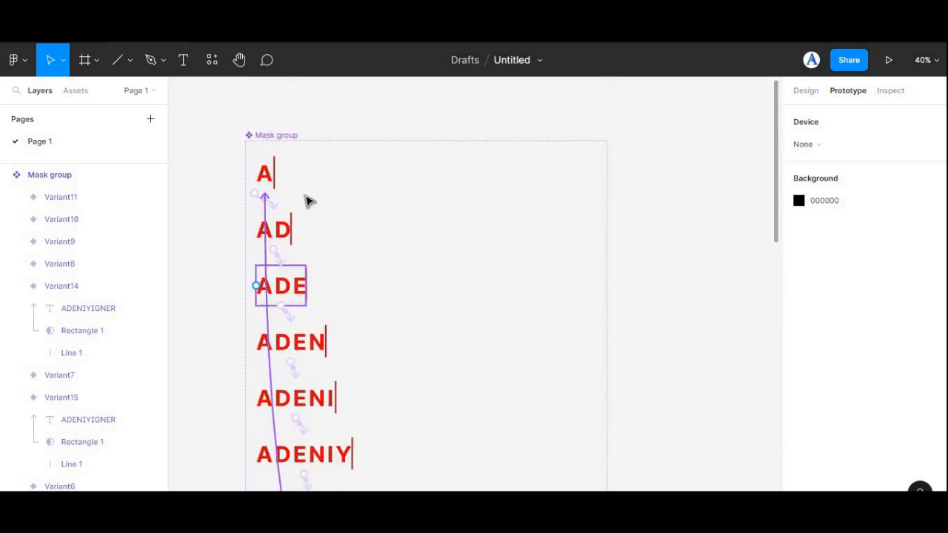
scroll(343, 213, "down", 1)
scroll(346, 214, "up", 1)
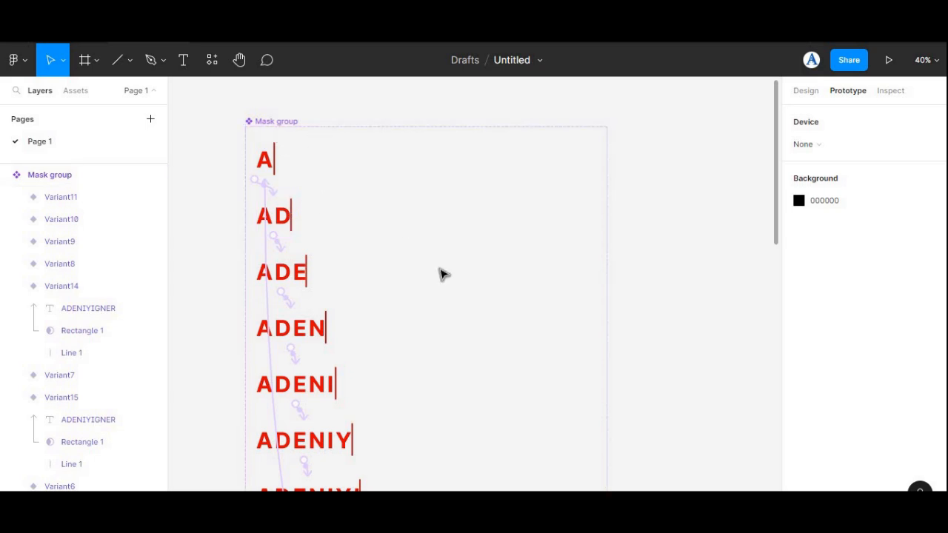
scroll(420, 291, "down", 1)
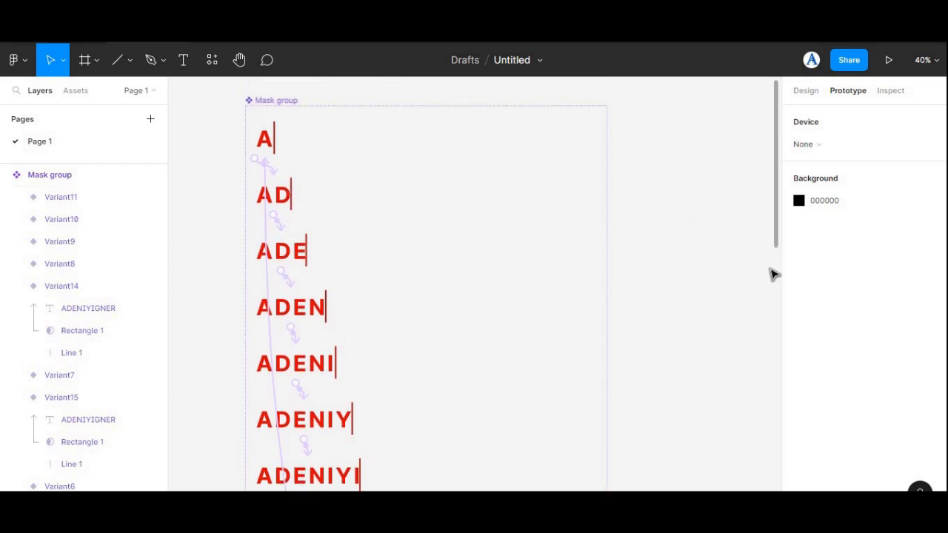
Paste the Desktop - 1 hero page frame into the empty canvas area beside the variant set.
scroll(560, 171, "right", 3)
scroll(620, 166, "right", 3)
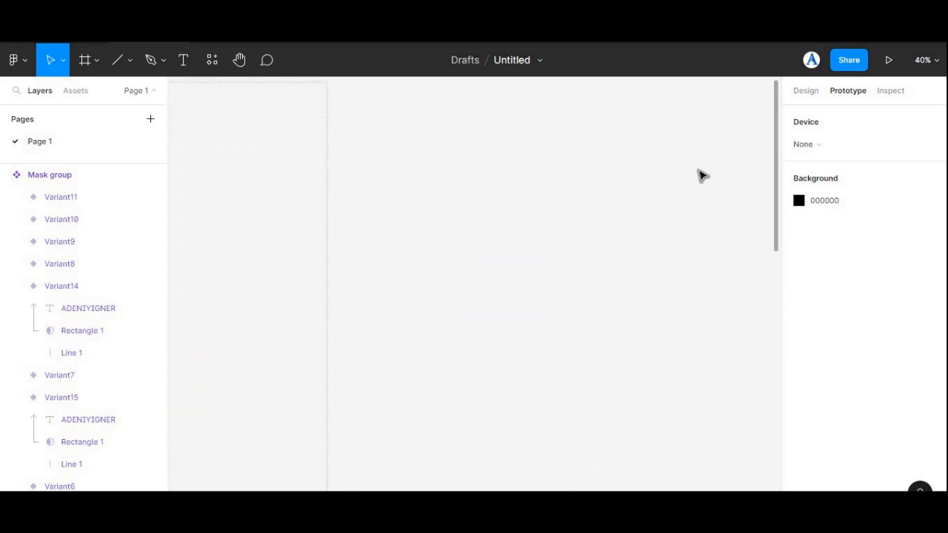
scroll(418, 166, "up", 3)
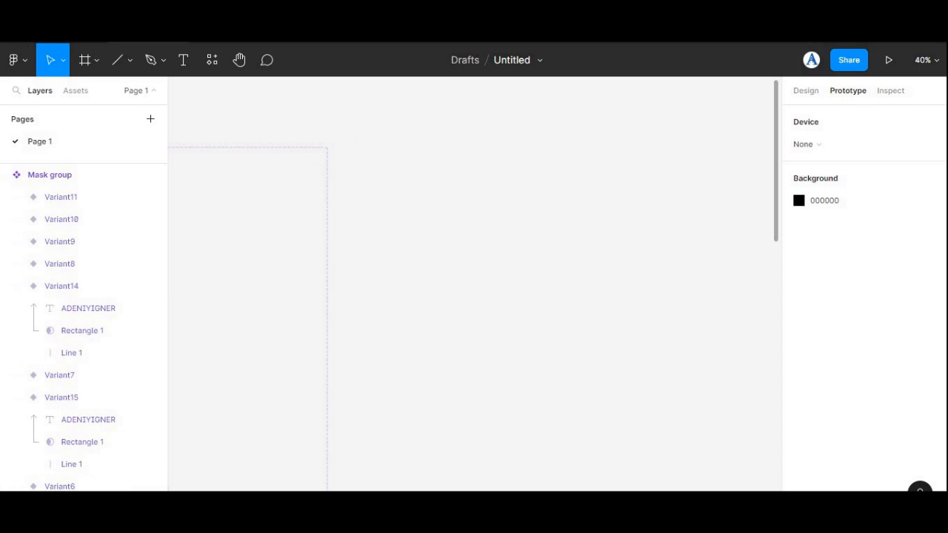
key("ctrl+v")
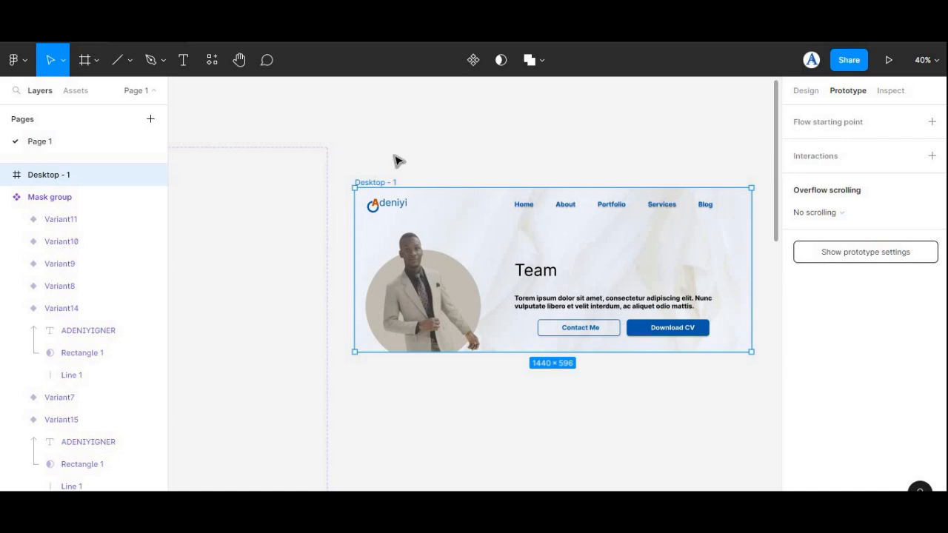
scroll(191, 132, "left", 2)
left_click(578, 150)
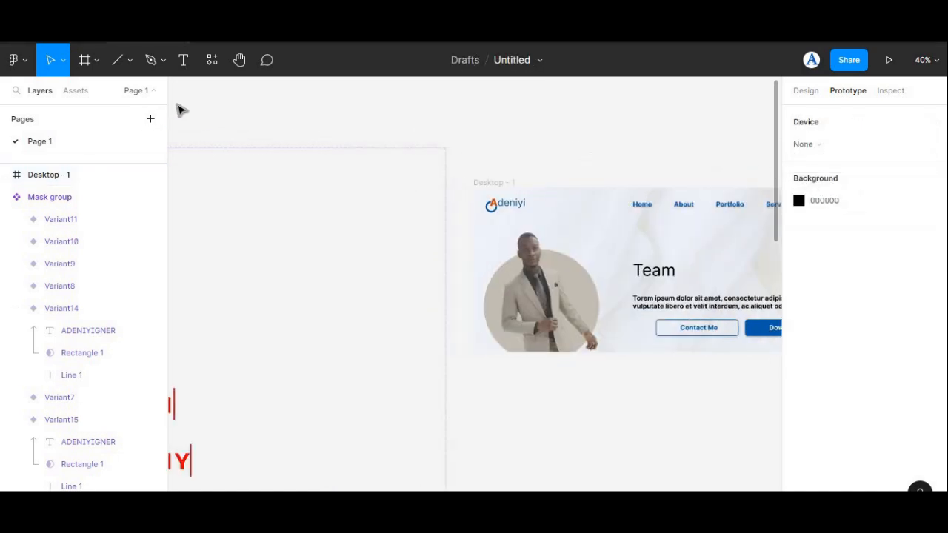
Place an instance of the one-letter local component beside the word Team in the Desktop - 1 frame.
scroll(181, 118, "left", 3)
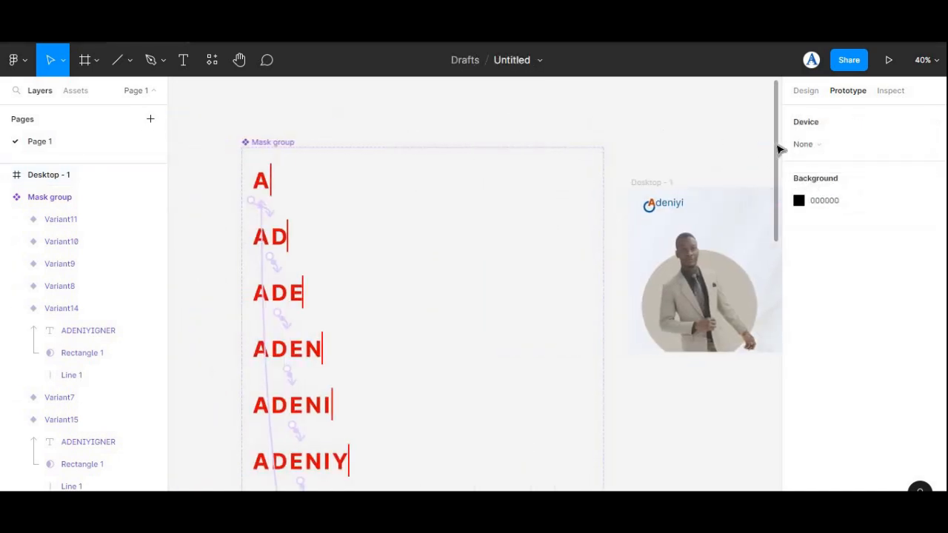
scroll(697, 156, "right", 2)
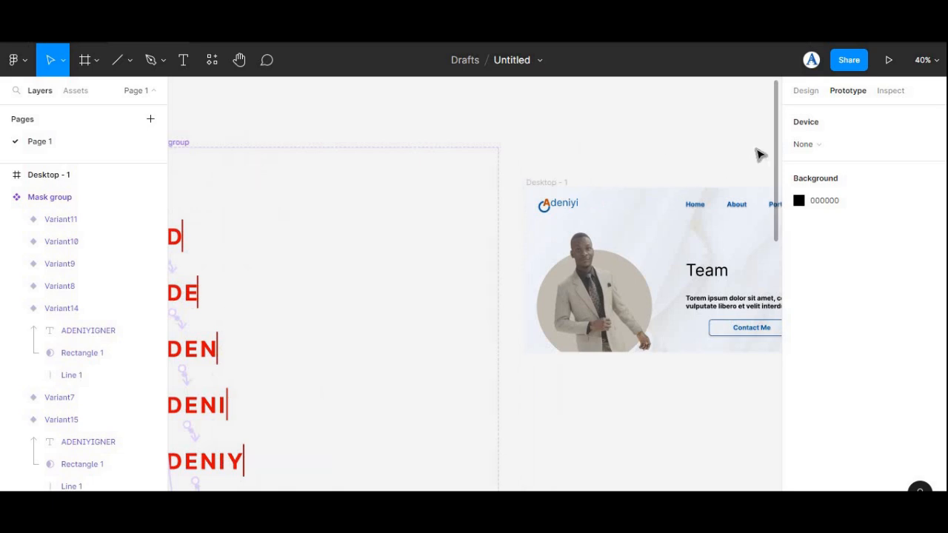
scroll(771, 156, "right", 1)
scroll(186, 134, "left", 3)
scroll(563, 131, "right", 1)
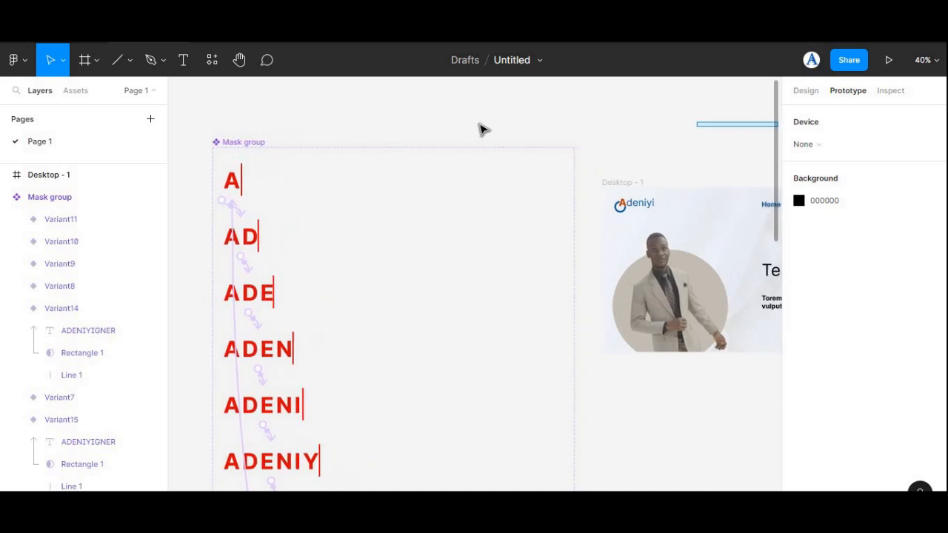
left_click(76, 90)
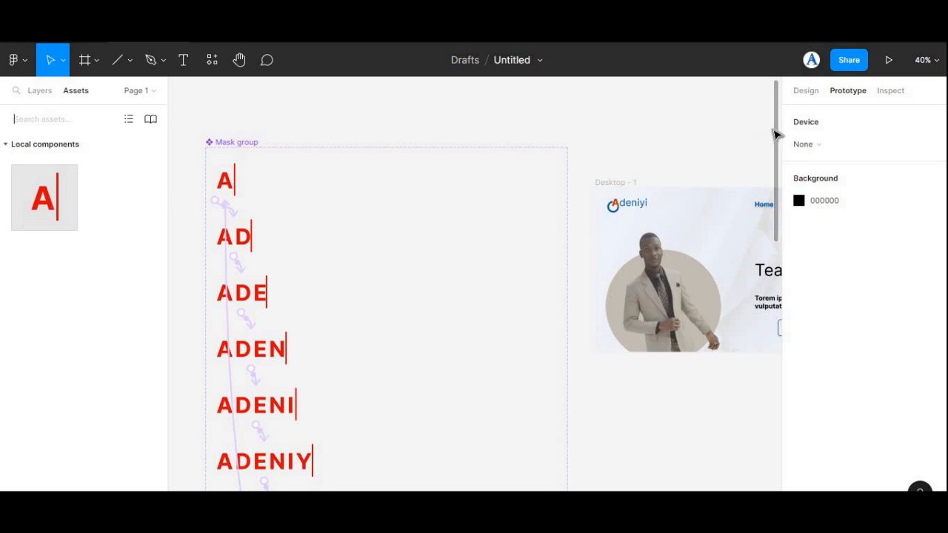
scroll(776, 135, "right", 5)
left_click_drag(126, 243, 663, 296)
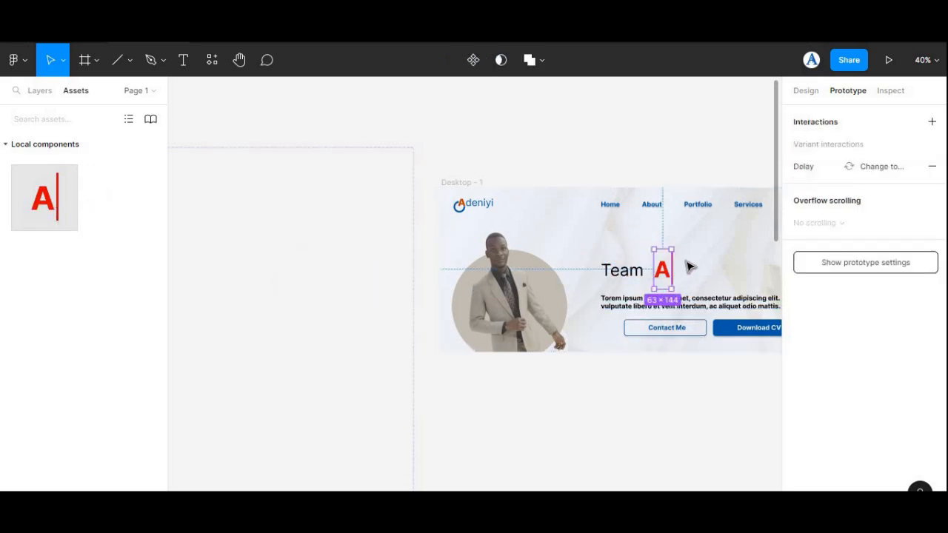
Nudge the component instance closer to the word Team, to X 745 and Y 219.
left_click(807, 91)
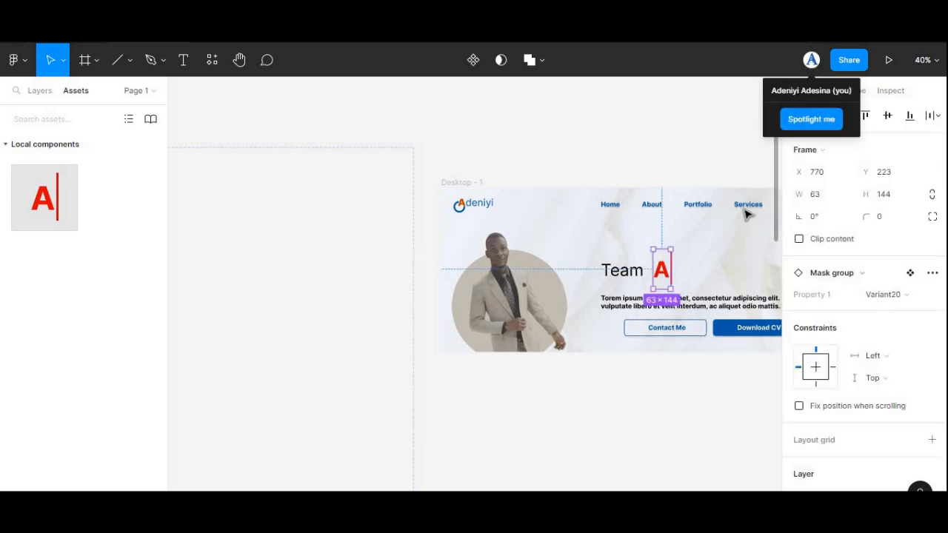
key("Left")
key("Left")
key("Left")
key("Left")
key("Left")
key("Left")
key("Left")
key("Left")
key("Left")
key("Left")
key("Left")
key("Left")
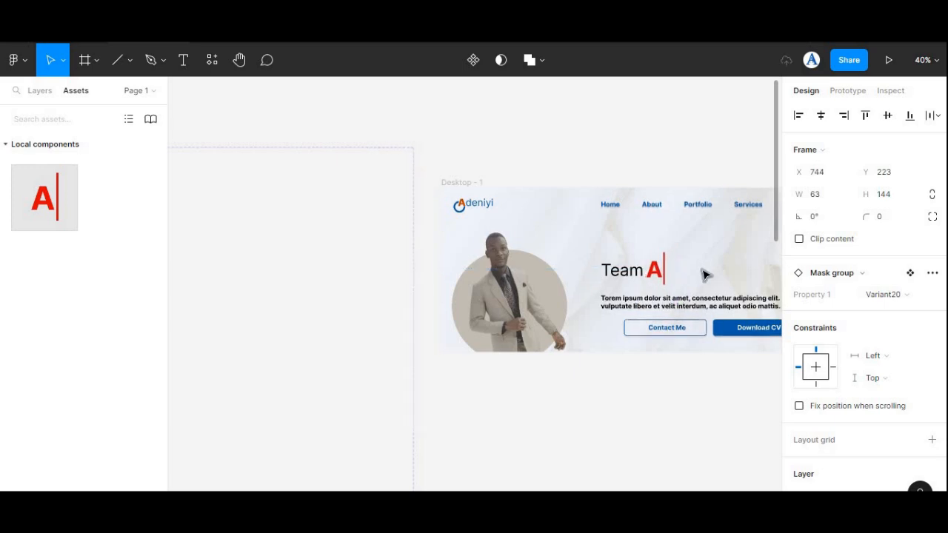
key("Up")
key("Up")
key("Up")
key("Right")
key("Right")
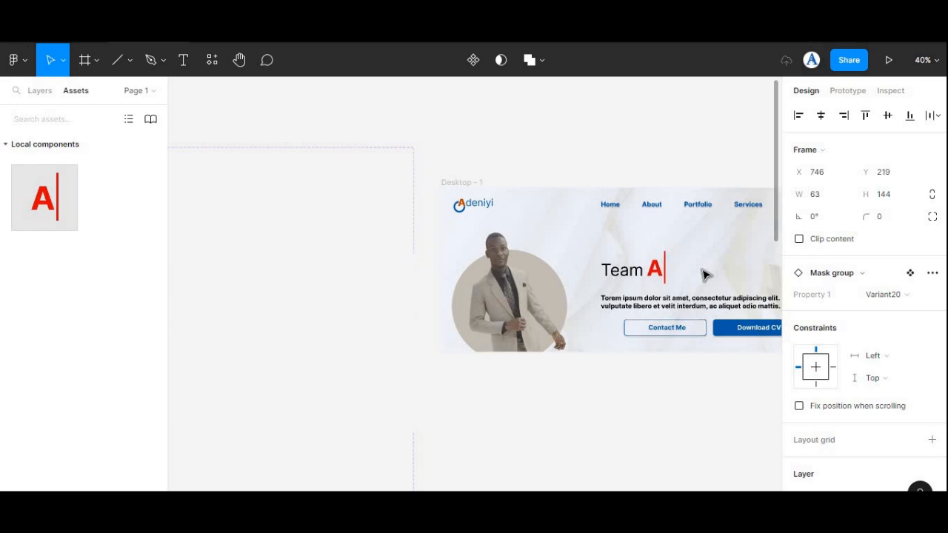
key("Left")
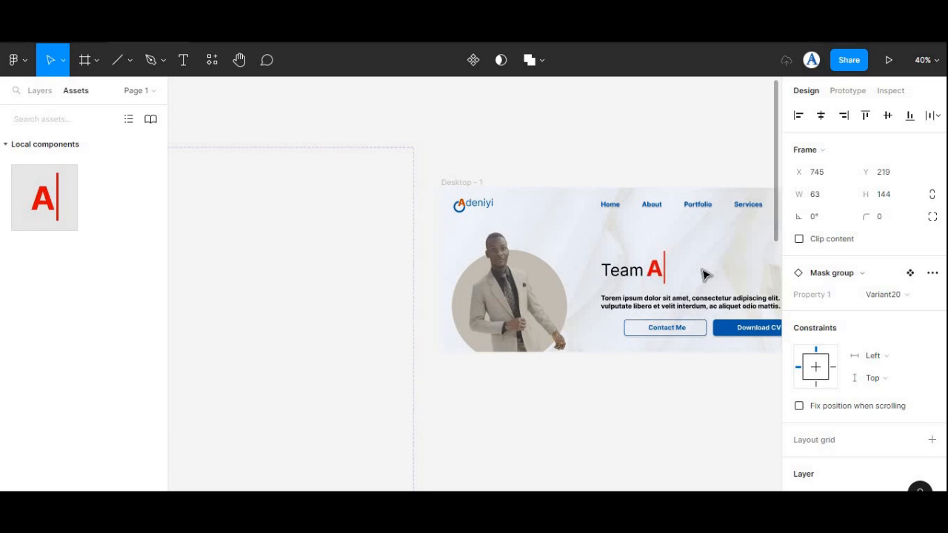
Play the Desktop - 1 prototype to check the typing effect and return to the design file.
scroll(770, 135, "right", 1)
left_click(761, 135)
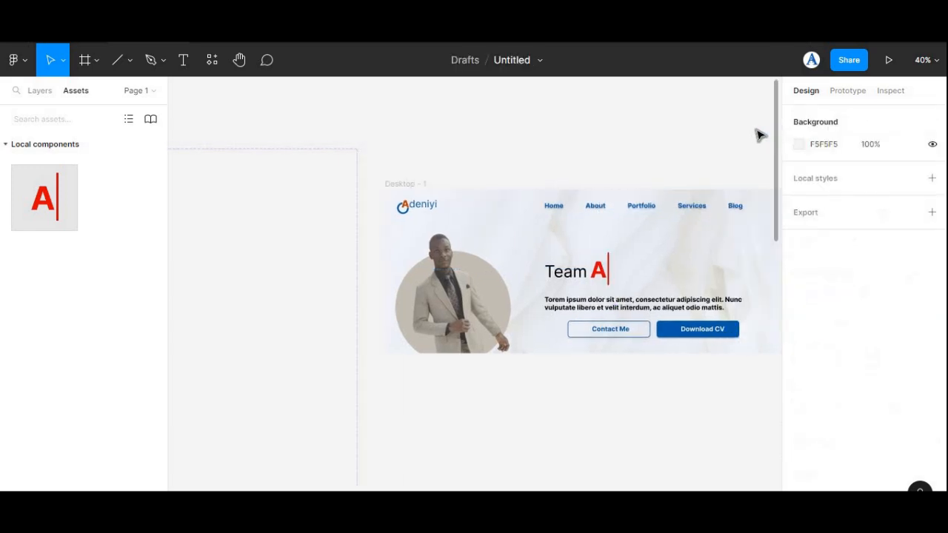
scroll(423, 180, "right", 3)
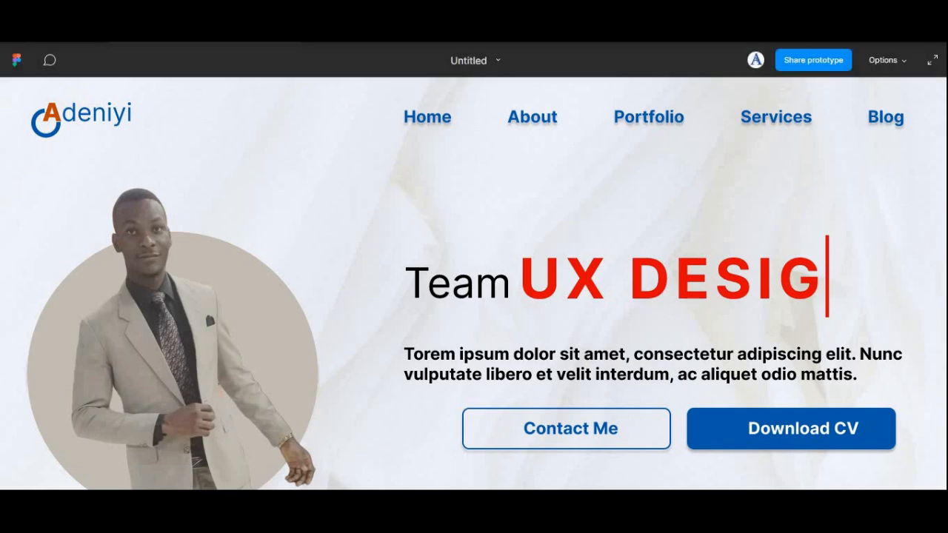
left_click(197, 39)
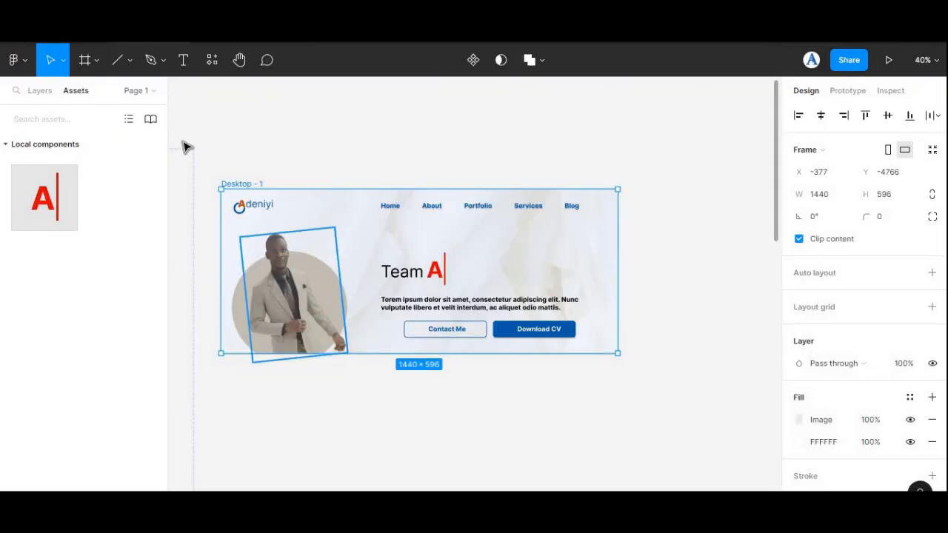
Set the delay of the interaction from the full-name variant to the U variant to 800 ms.
left_click_drag(183, 131, 153, 129)
scroll(382, 317, "down", 2)
scroll(384, 320, "down", 1)
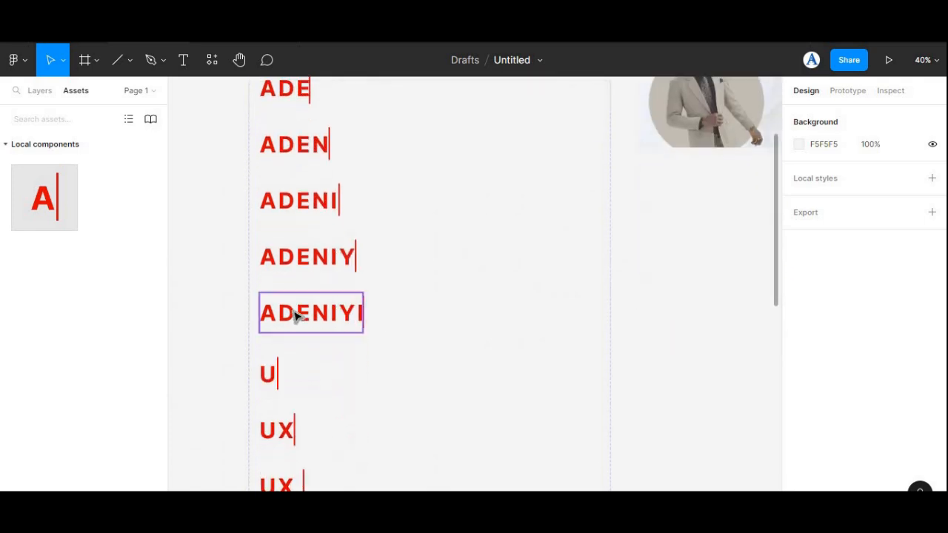
left_click(354, 328)
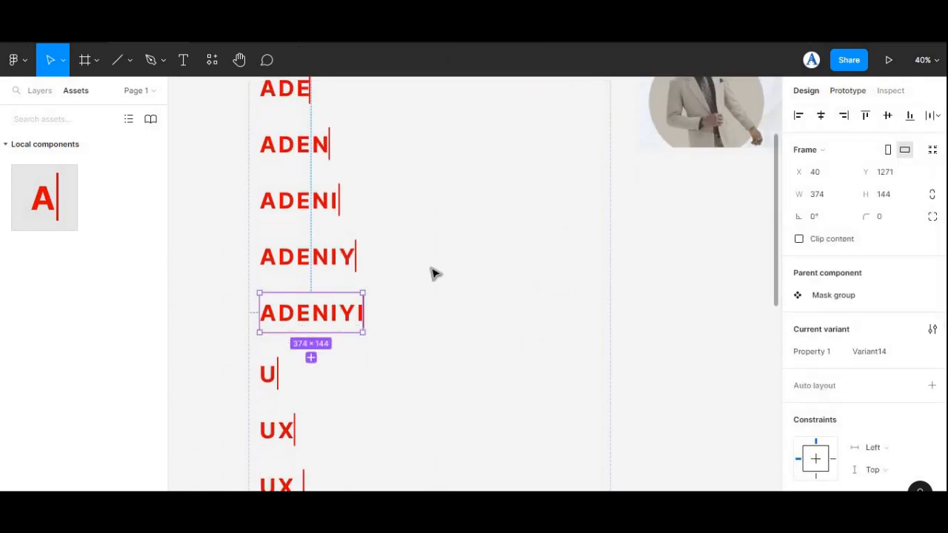
left_click_drag(280, 356, 271, 351)
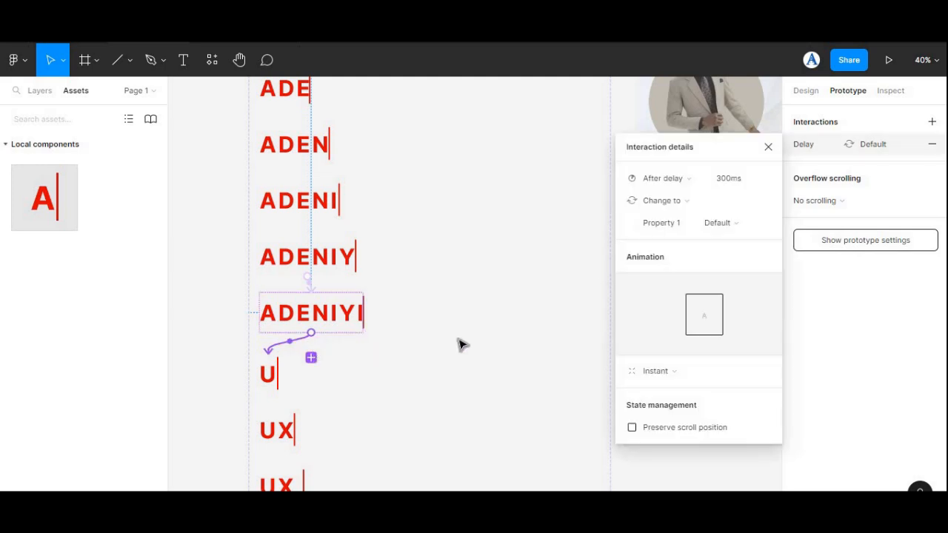
left_click(728, 185)
key("Return")
Set the delay of the interaction from the UX DESIGNER variant to the one-letter name variant to 800 ms.
scroll(366, 269, "down", 10)
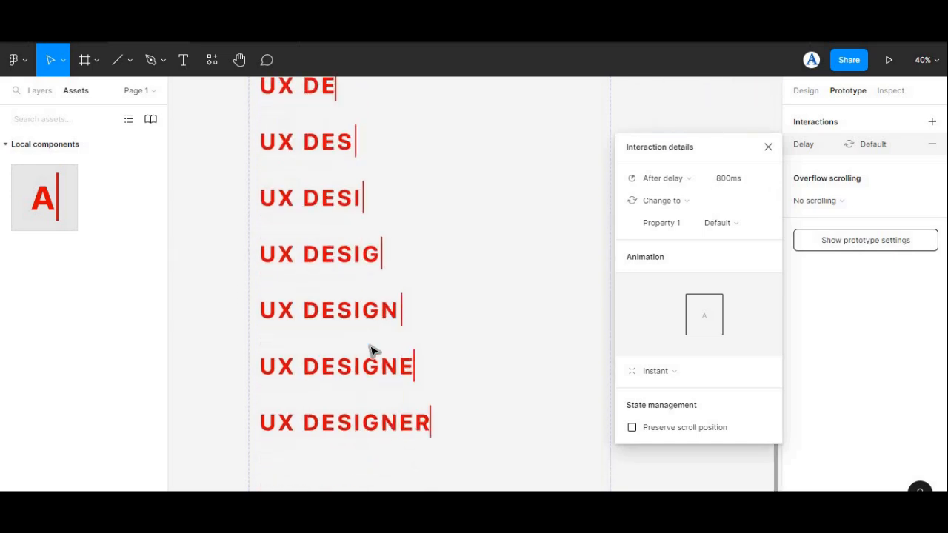
scroll(366, 391, "down", 2)
left_click(364, 370)
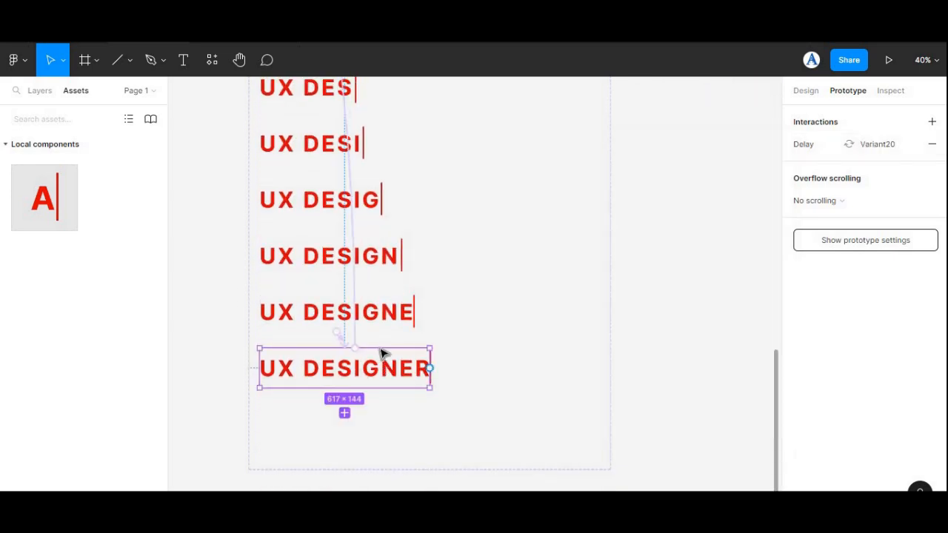
left_click(355, 314)
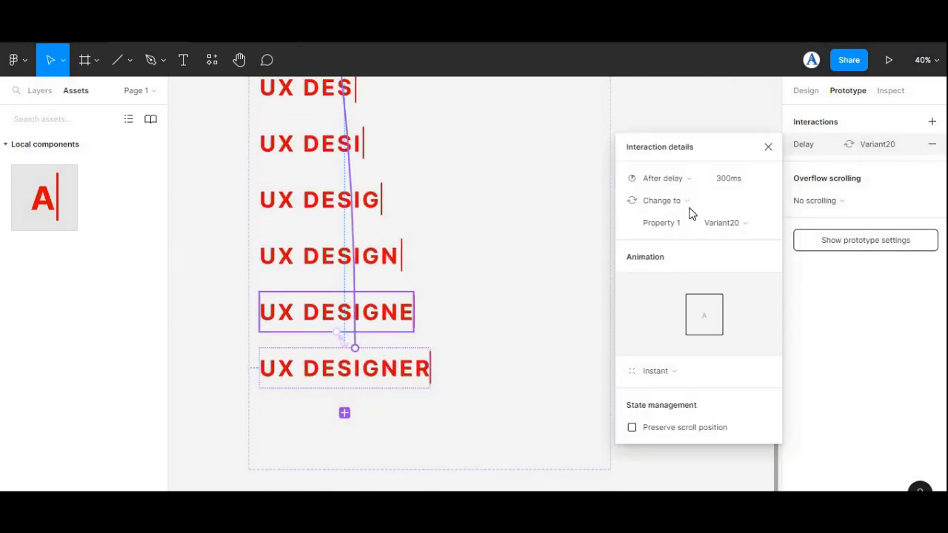
left_click(724, 179)
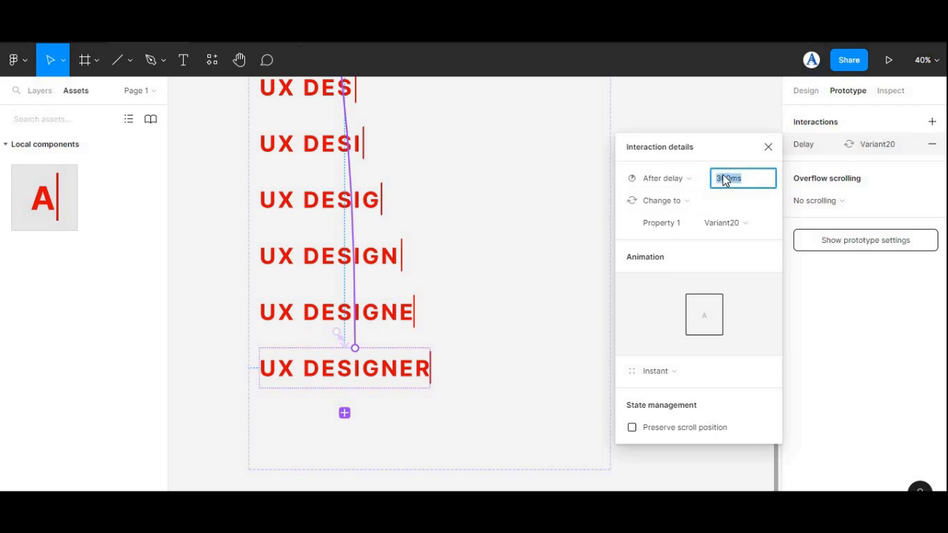
type("800")
key("Return")
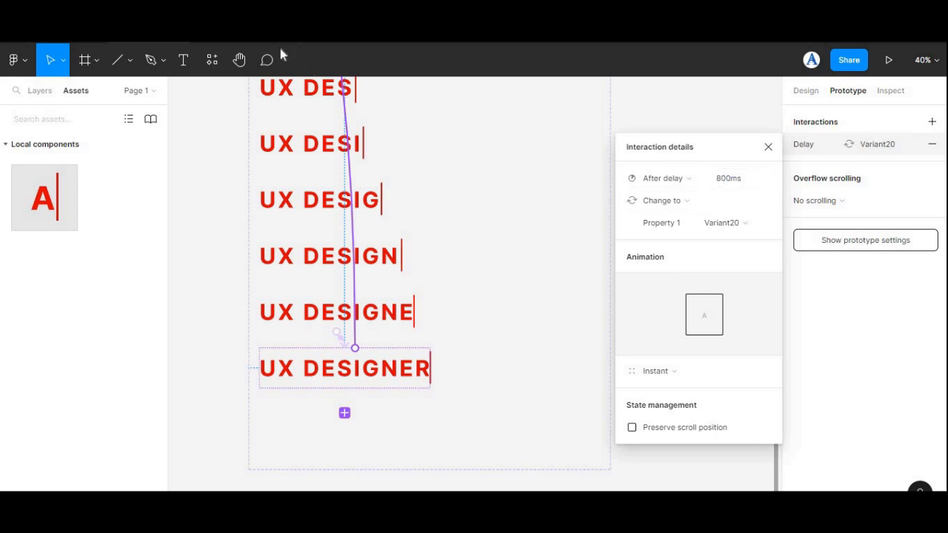